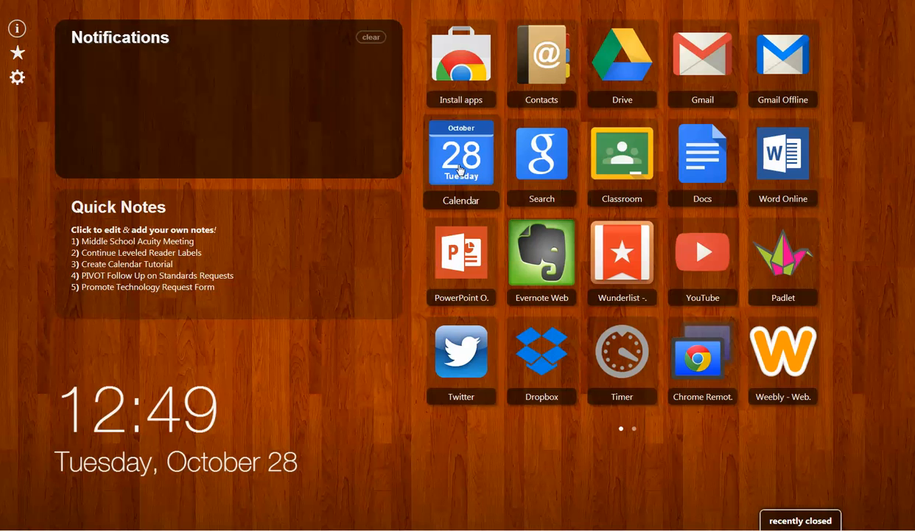
- Open Google Calendar in month view and advance to November 2014
click(460, 169)
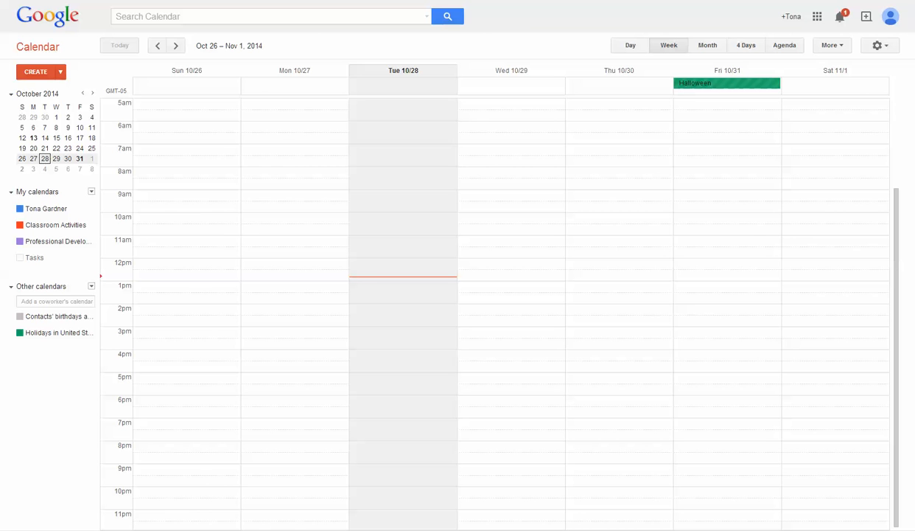
click(708, 47)
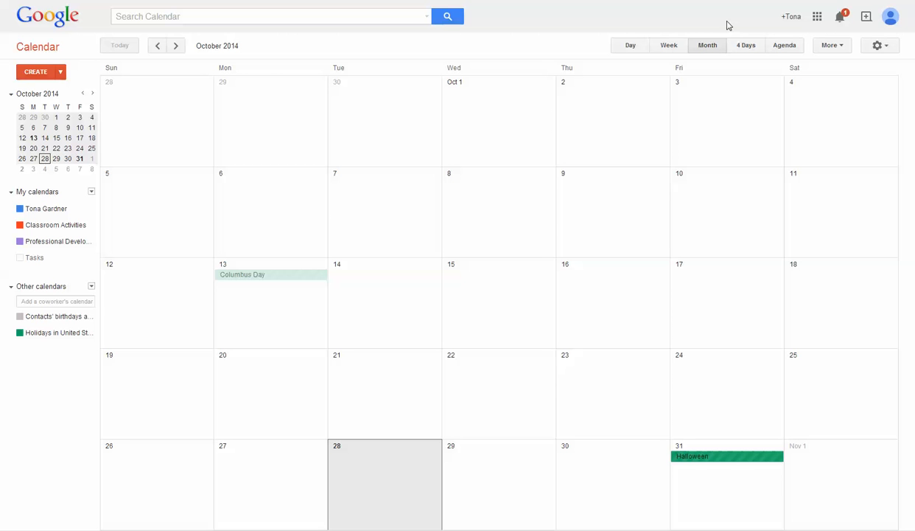
click(819, 17)
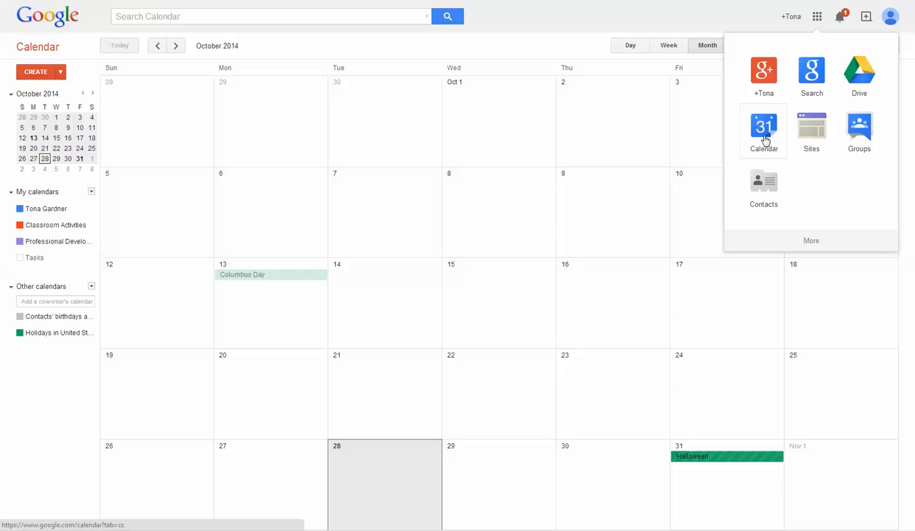
click(719, 22)
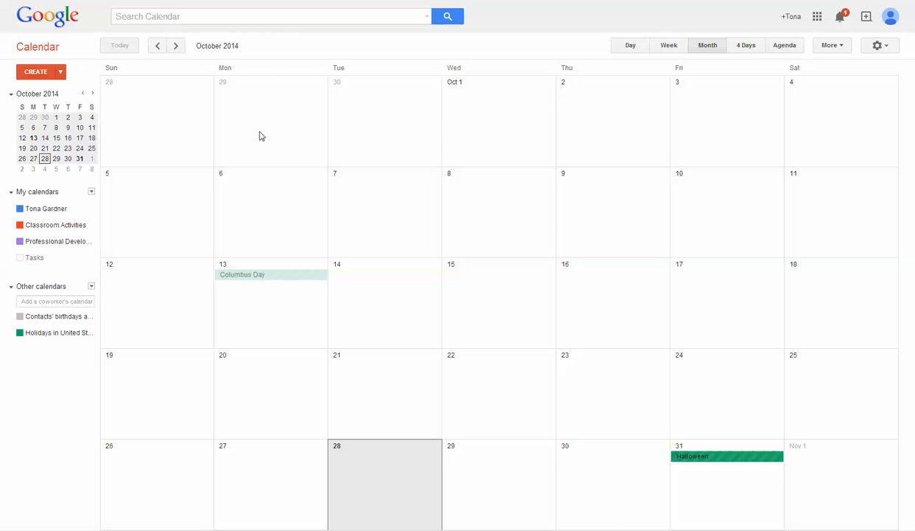
click(176, 47)
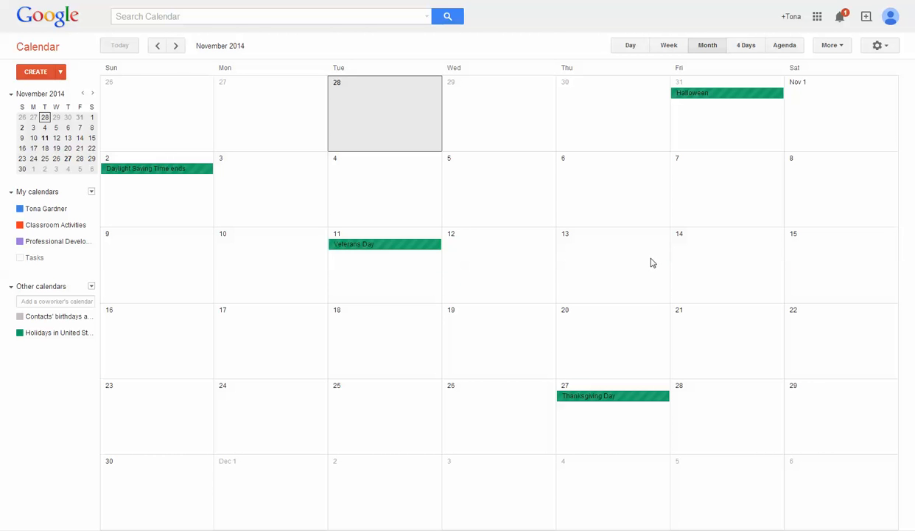
- Add an all-day event titled 'Teacher Tech Team' on Thursday, November 13
click(597, 259)
text(Teac)
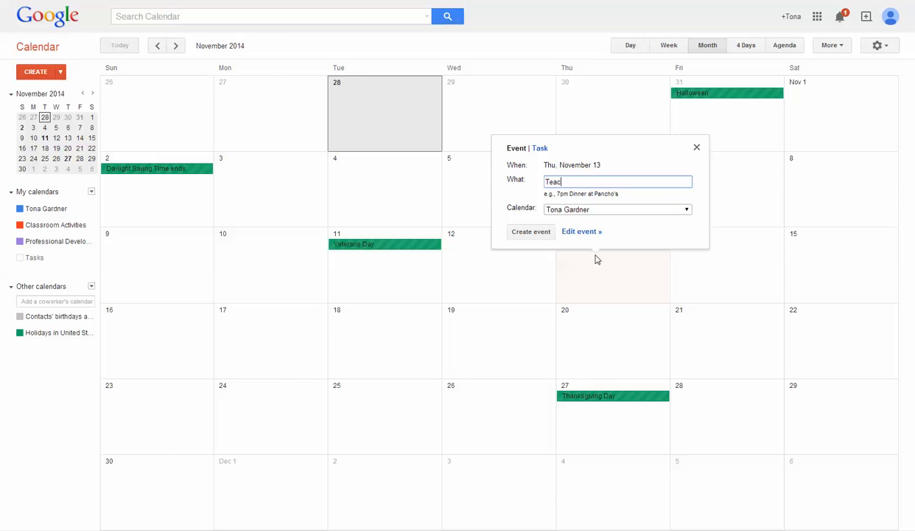
text(her Technology Team)
click(591, 182)
key(BackSpace)
key(BackSpace)
key(BackSpace)
key(BackSpace)
key(BackSpace)
key(BackSpace)
click(521, 231)
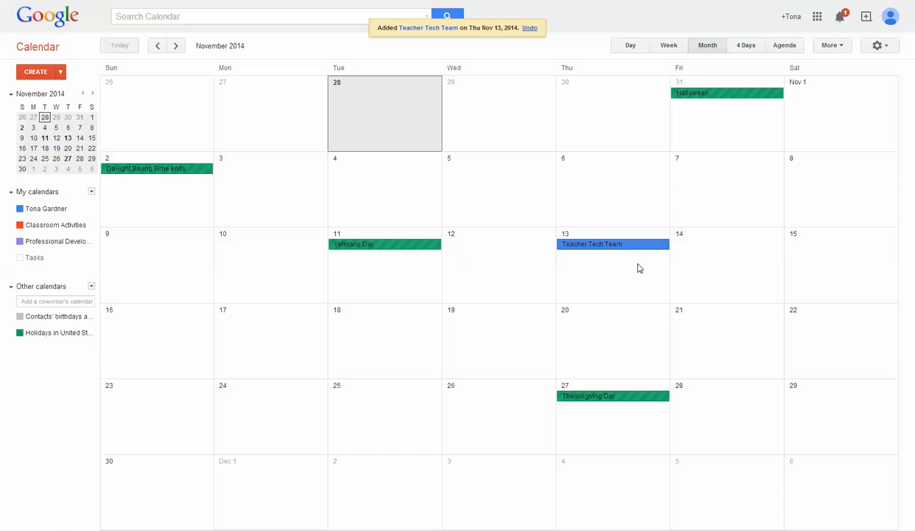
- In the event editor, turn off All day and set the start time to 3:20pm
click(597, 248)
click(663, 227)
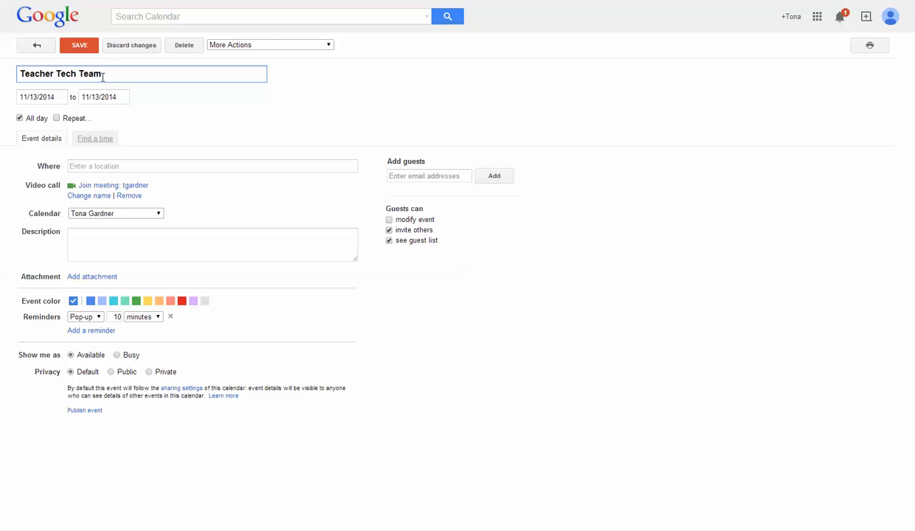
click(20, 119)
click(90, 96)
drag(121, 135, 121, 147)
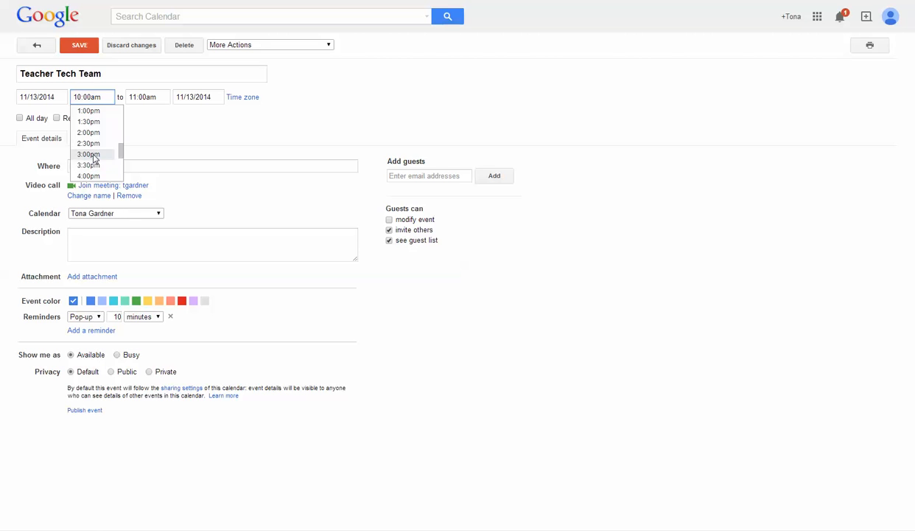
click(88, 154)
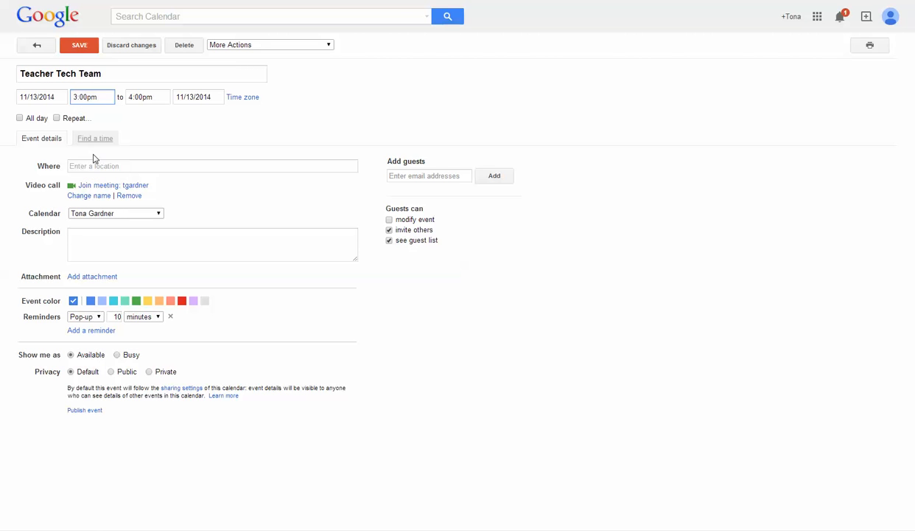
click(89, 98)
key(BackSpace)
text(0)
key(BackSpace)
text(2)
- Set the event's end time to 4:00pm
click(150, 97)
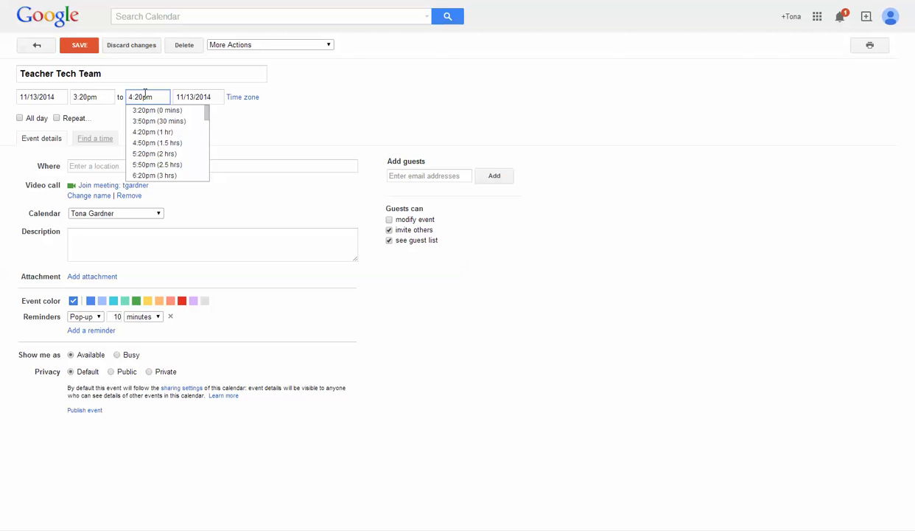
click(145, 96)
key(BackSpace)
key(BackSpace)
text(00)
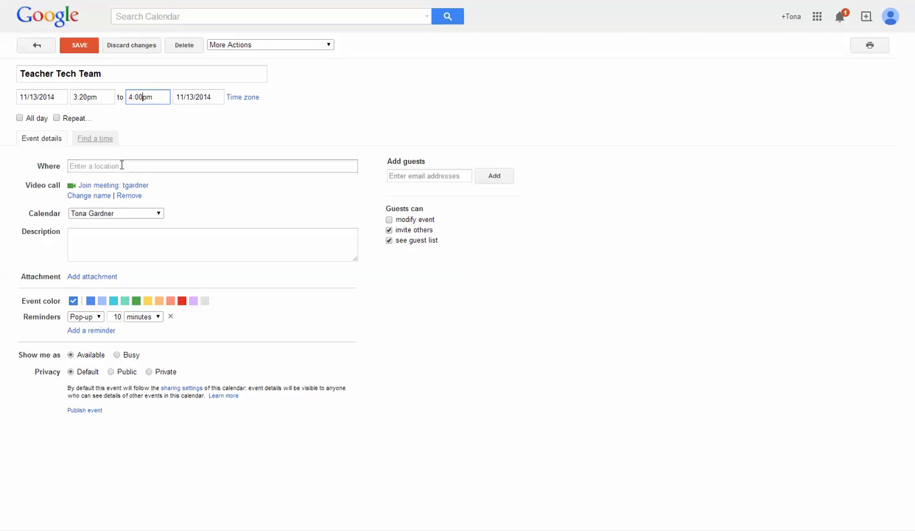
- Enter 'Central Elementary' as the location and save the event
click(112, 168)
text(Central Elementra)
key(BackSpace)
text(ary)
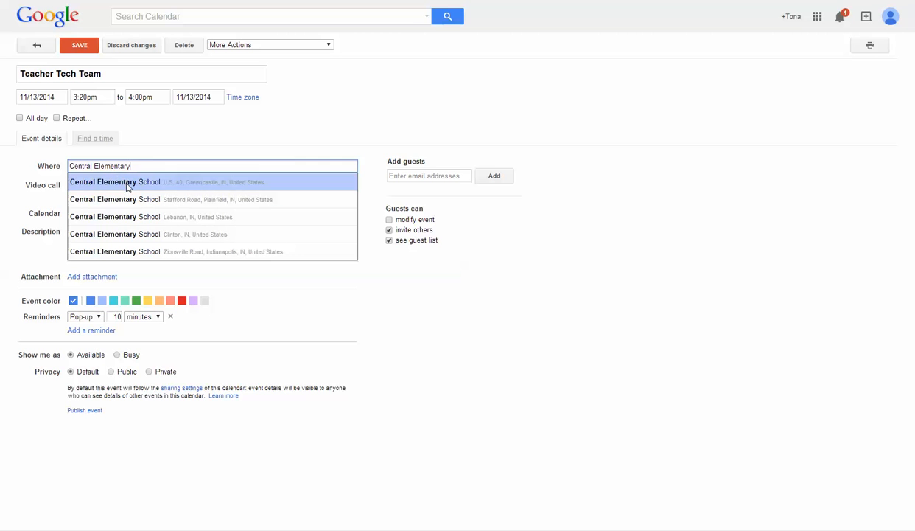
click(639, 253)
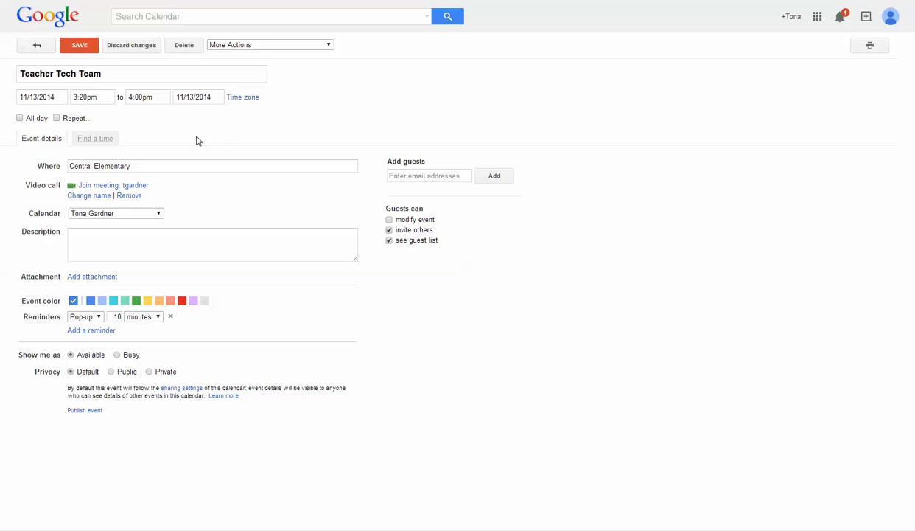
click(79, 46)
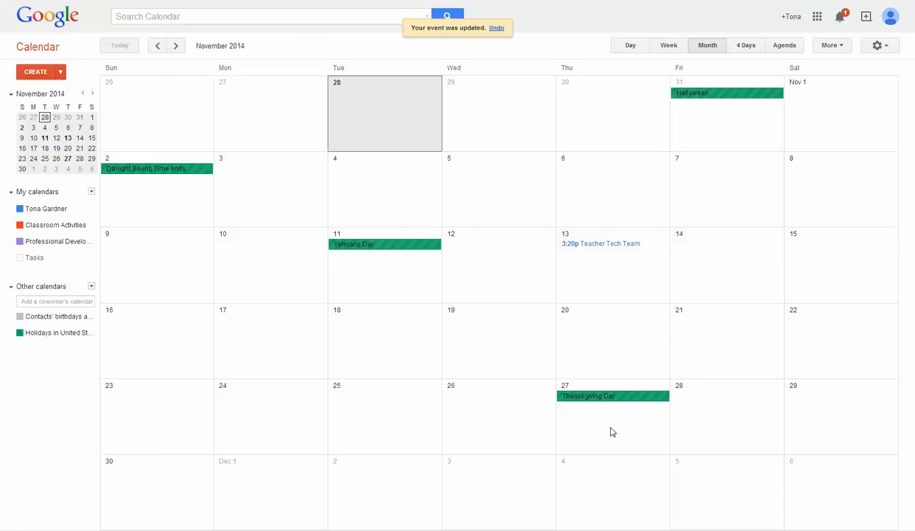
- Make Teacher Tech Team repeat weekly, ending on 12/31/2014, and save it
click(590, 248)
click(664, 228)
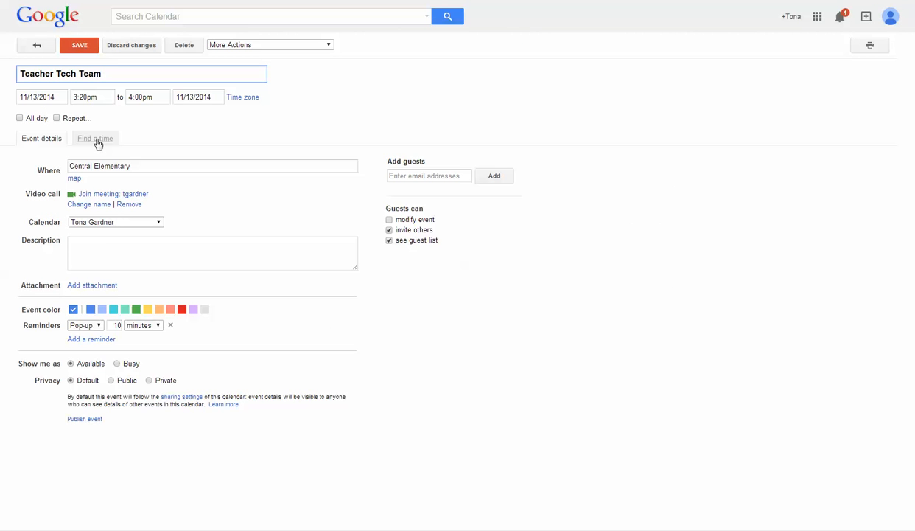
click(57, 118)
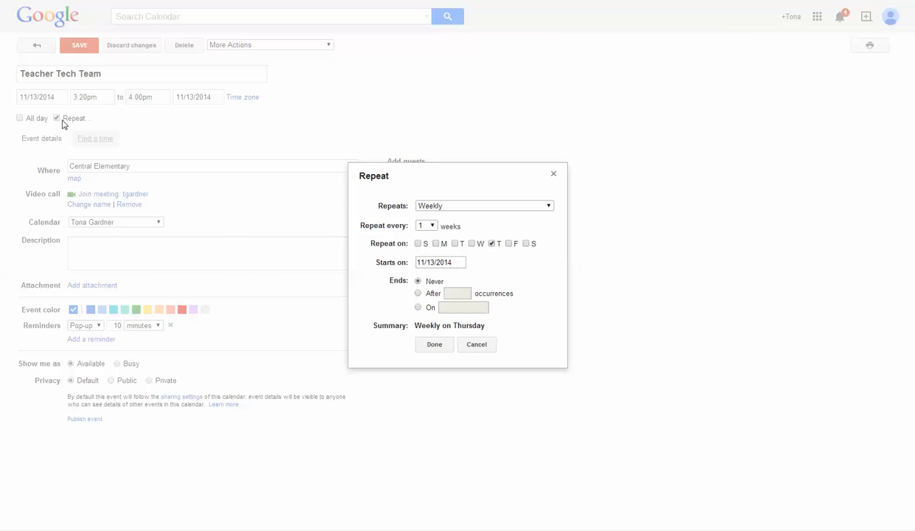
click(549, 207)
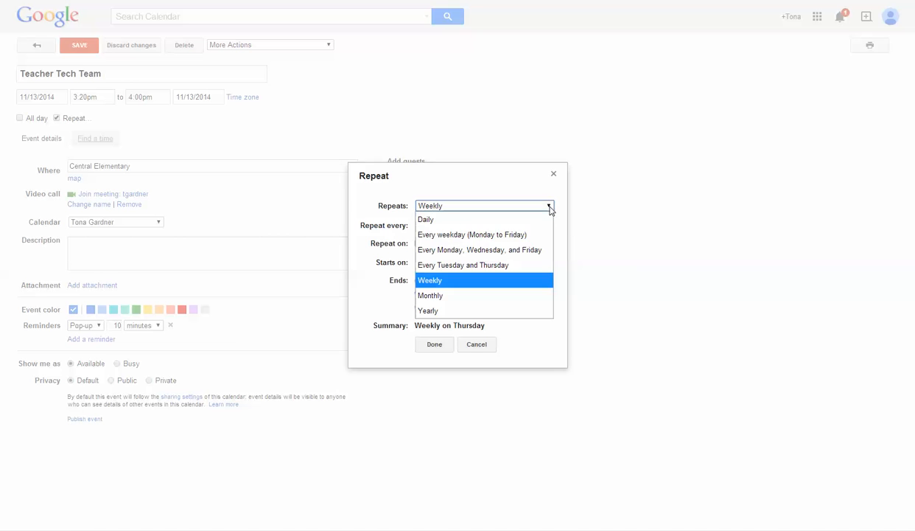
click(529, 286)
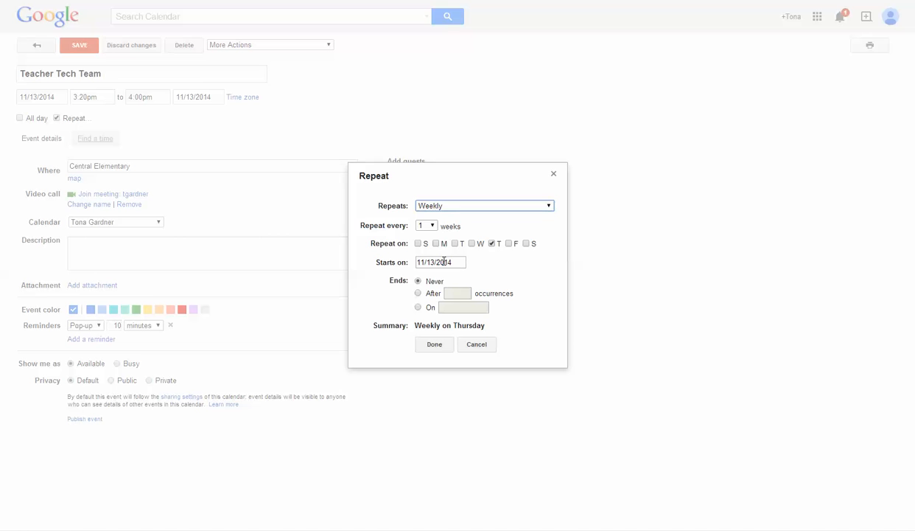
click(418, 308)
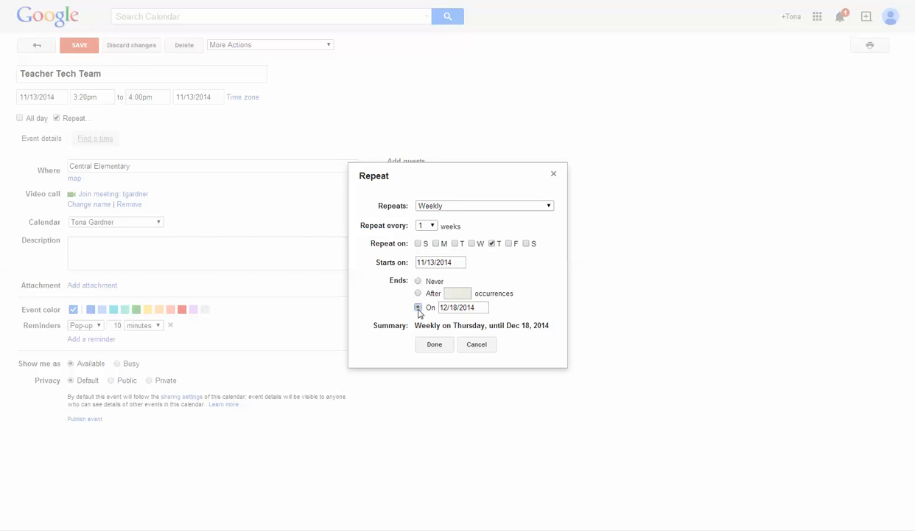
click(472, 307)
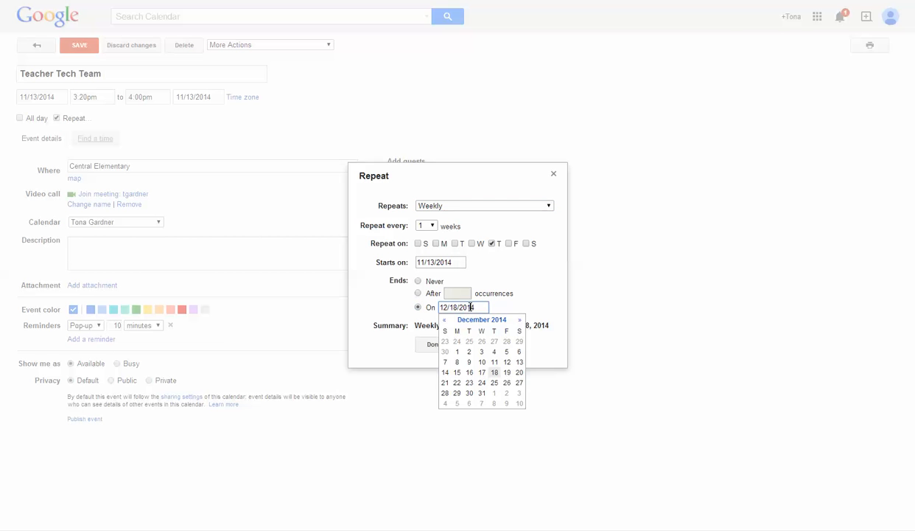
click(482, 394)
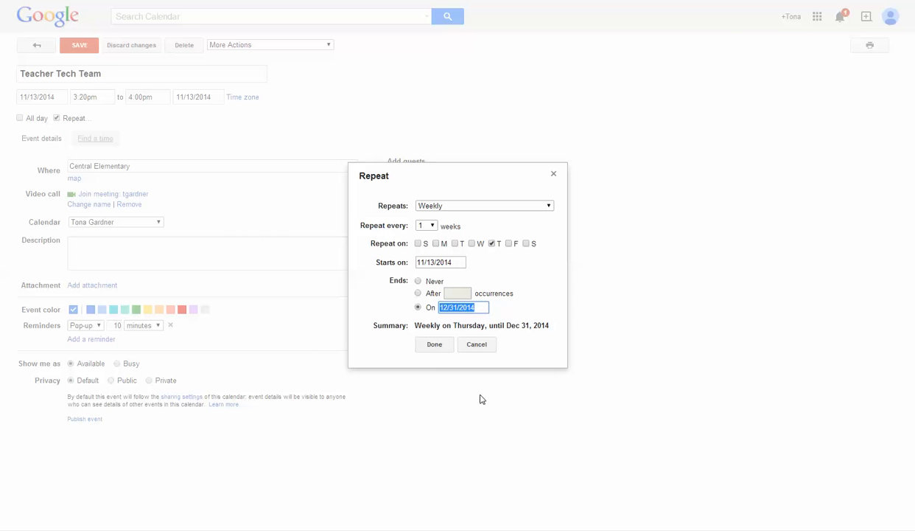
click(434, 345)
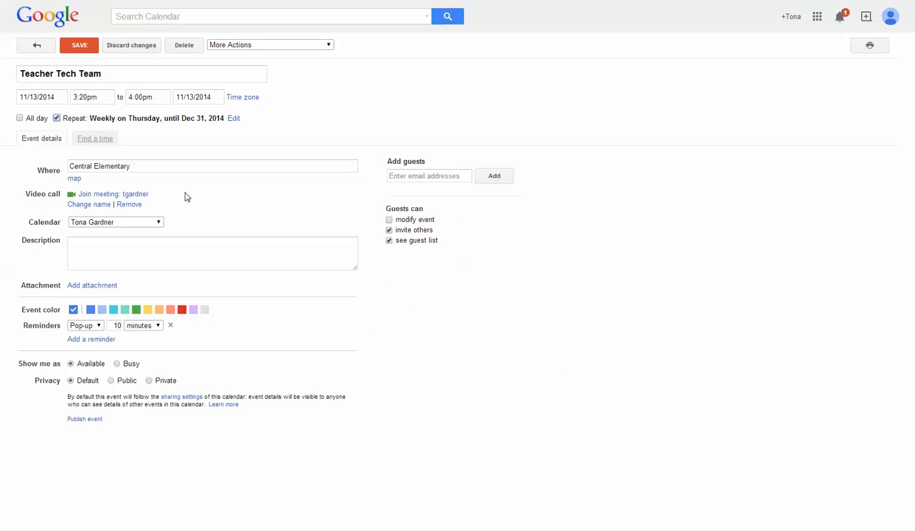
click(78, 45)
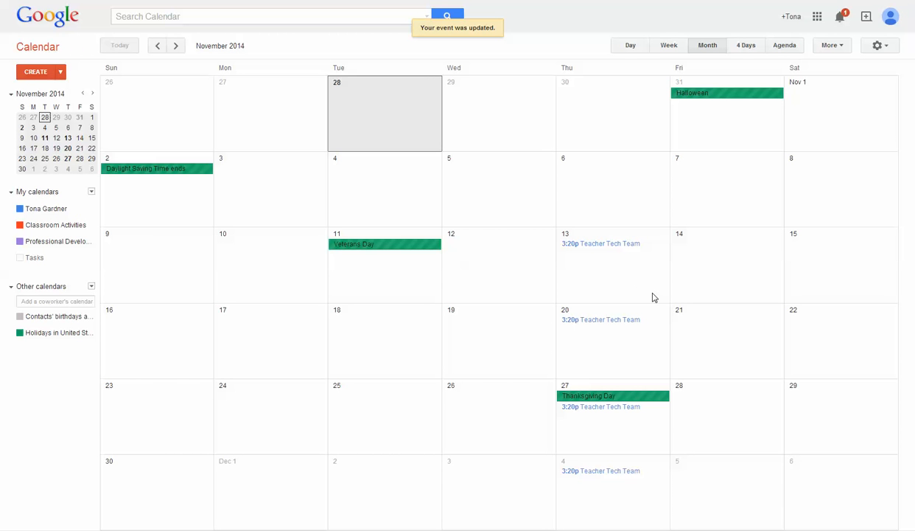
- In December 2014, delete only the December 25 occurrence of Teacher Tech Team
click(176, 46)
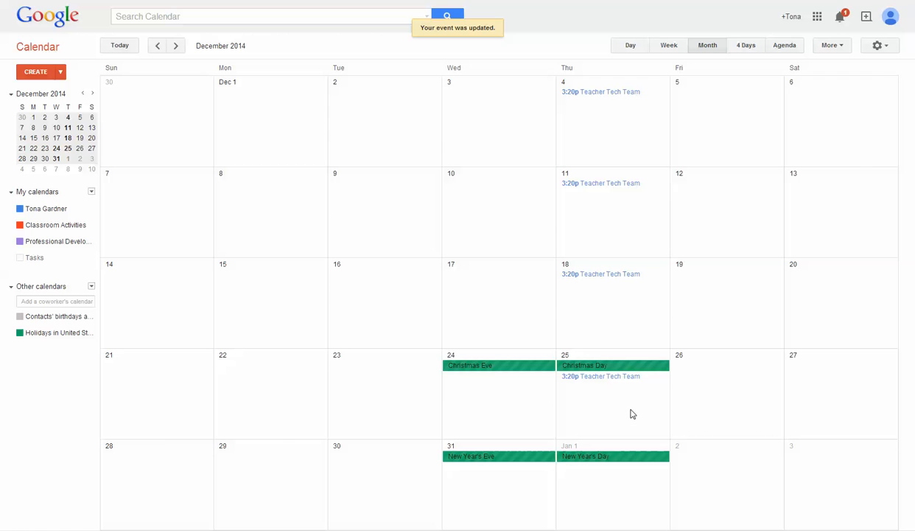
click(606, 378)
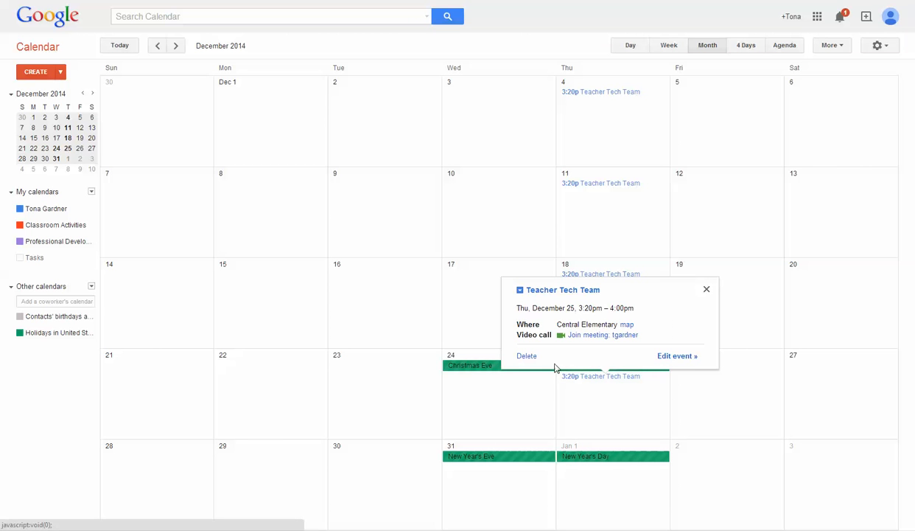
click(525, 357)
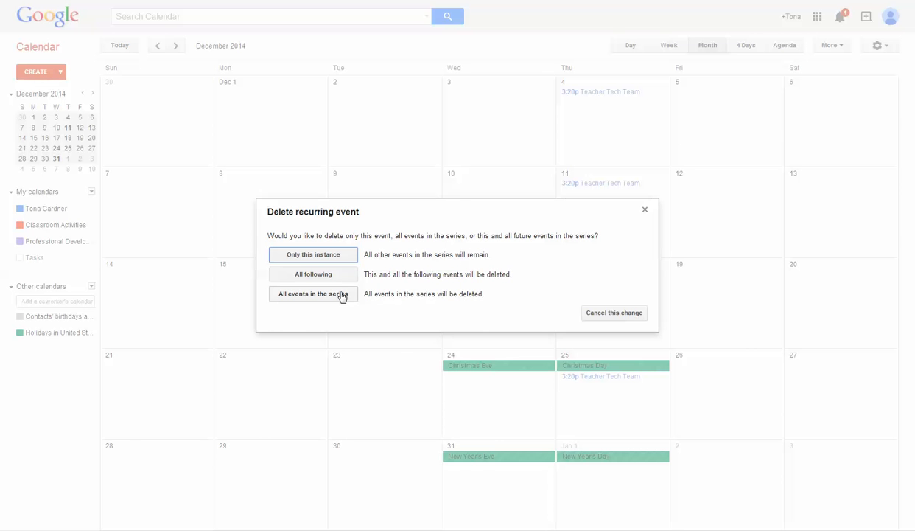
click(326, 258)
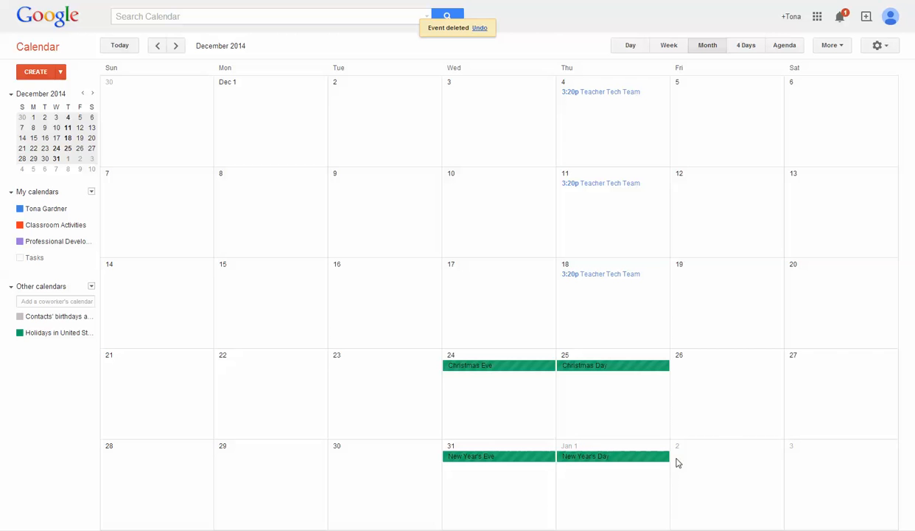
- Back in November 2014, delete only the November 27 Teacher Tech Team occurrence
click(158, 45)
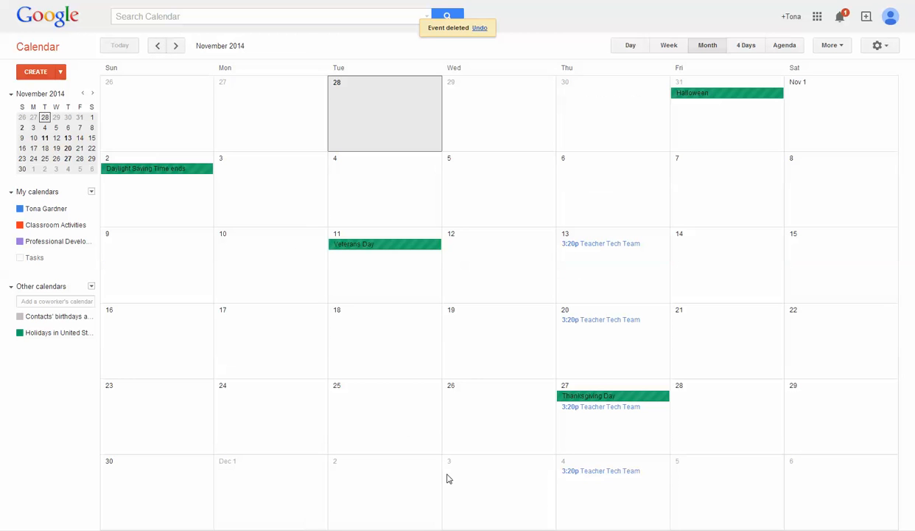
click(592, 412)
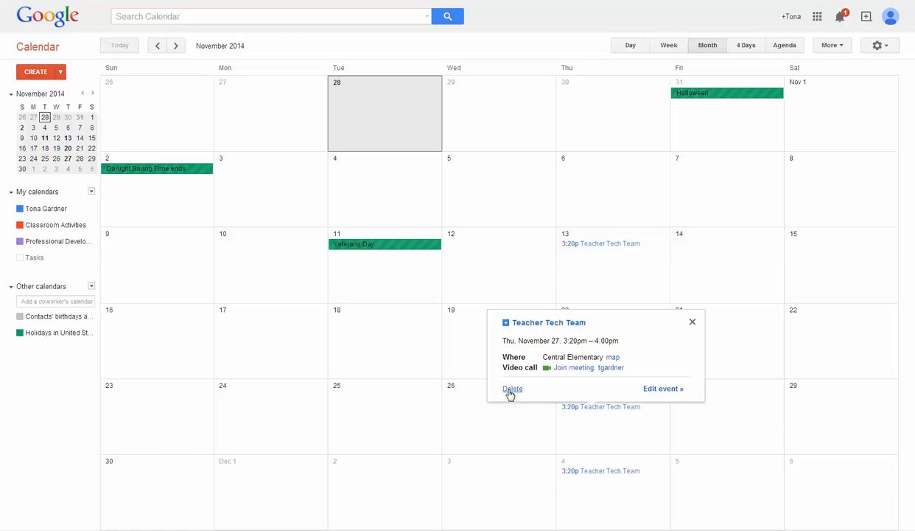
click(664, 389)
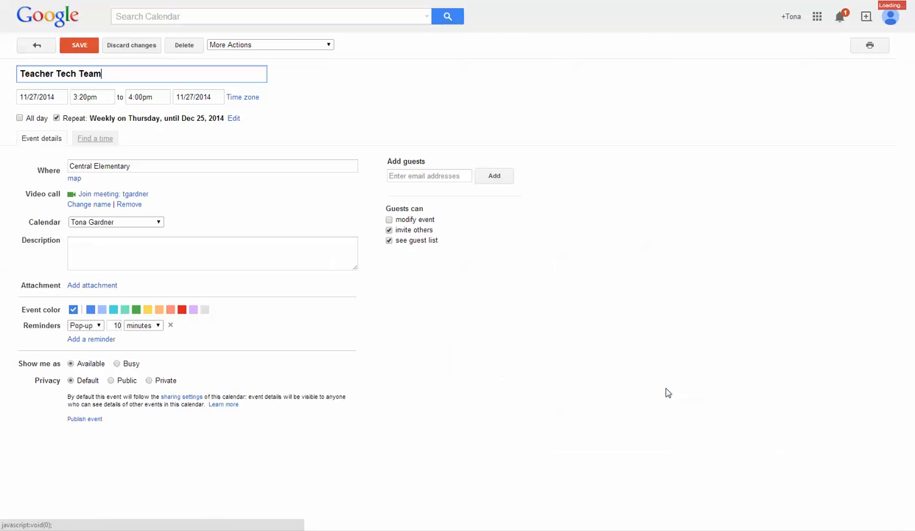
click(184, 45)
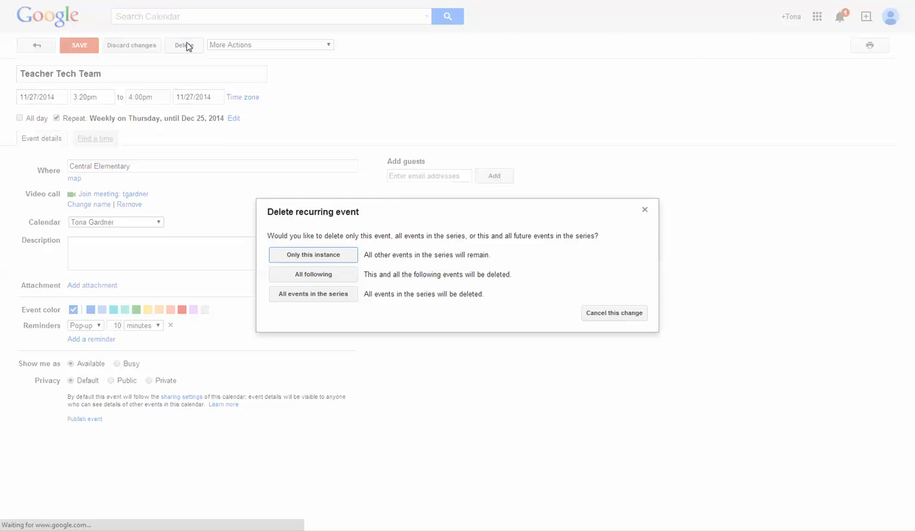
click(325, 259)
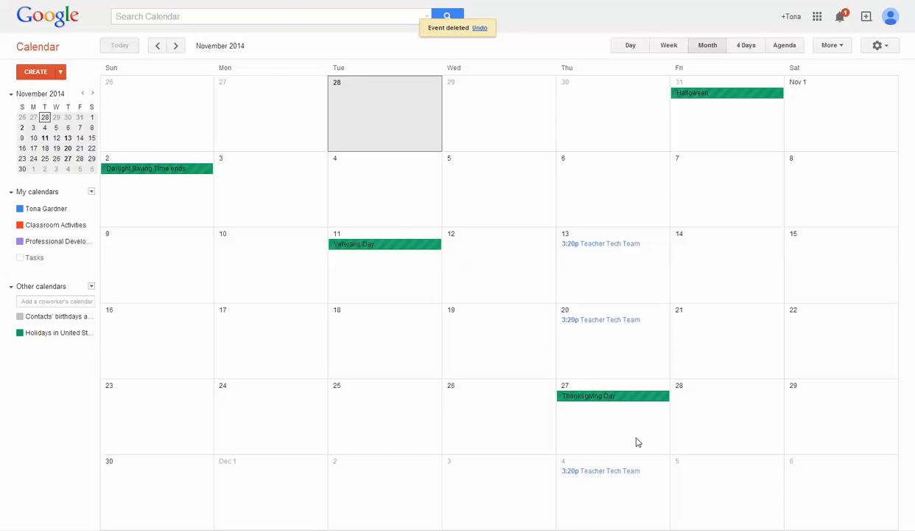
- Turn off repeating on the November 13 Teacher Tech Team event and save
click(603, 245)
click(665, 224)
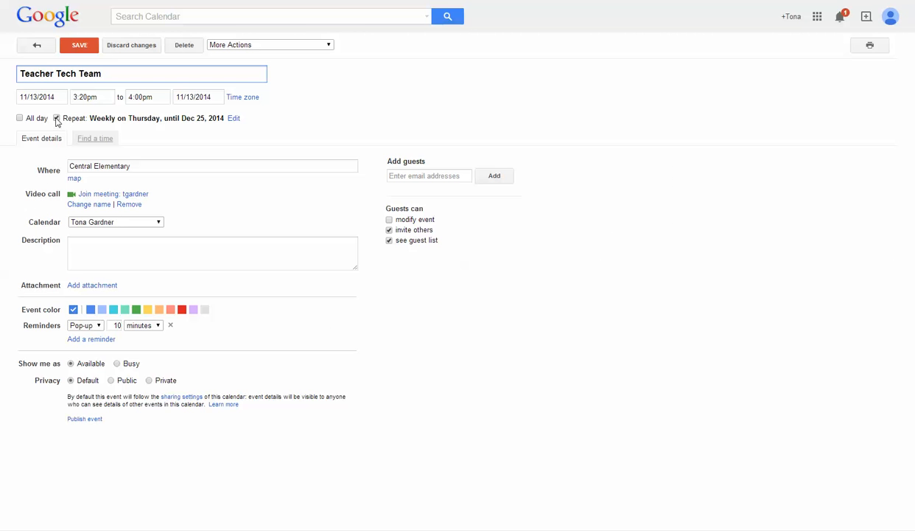
click(56, 118)
click(78, 45)
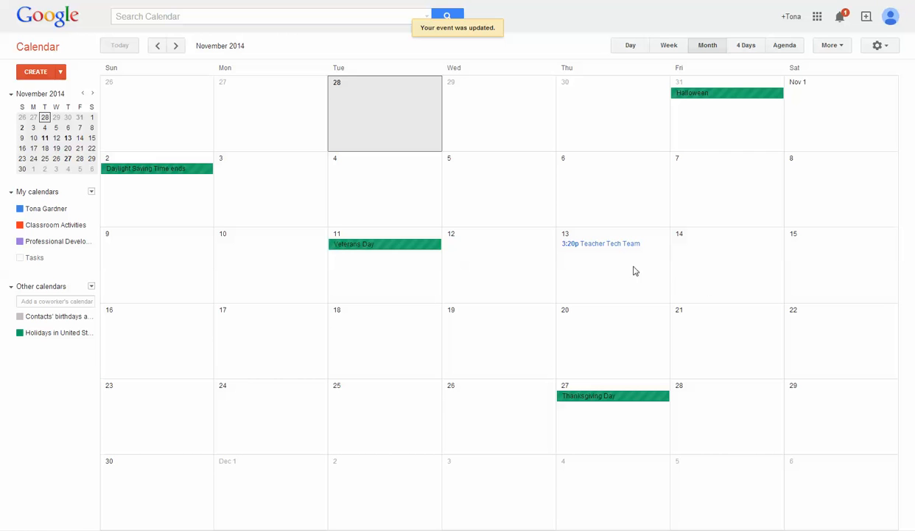
drag(600, 249, 619, 338)
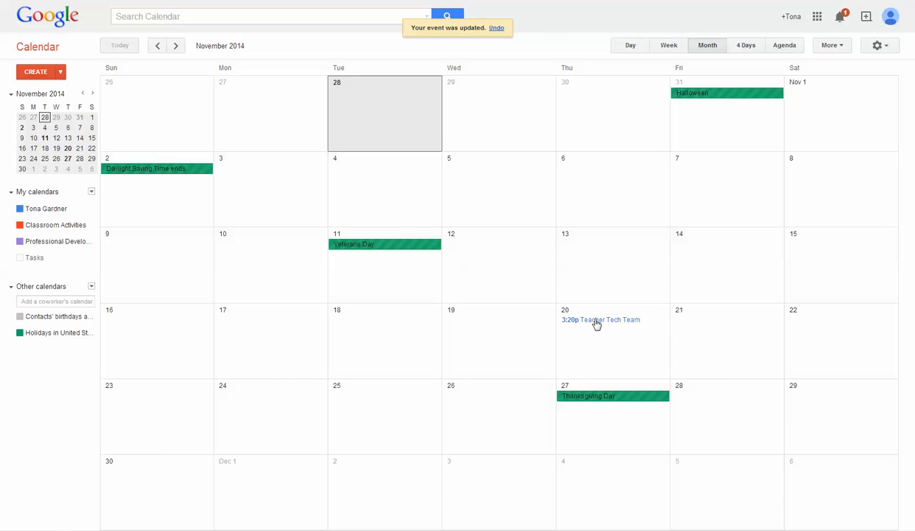
drag(597, 324, 617, 254)
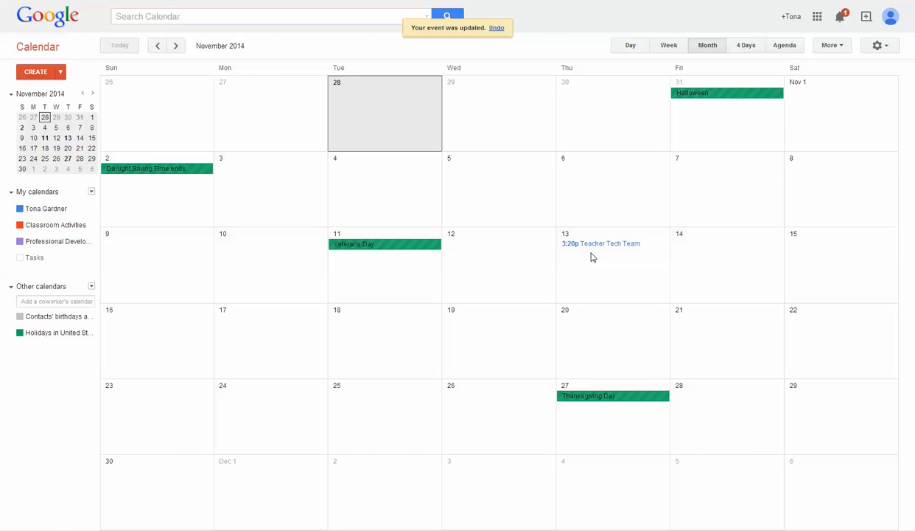
- Hide the Holidays in United States calendar from the Other calendars list
click(11, 194)
click(11, 211)
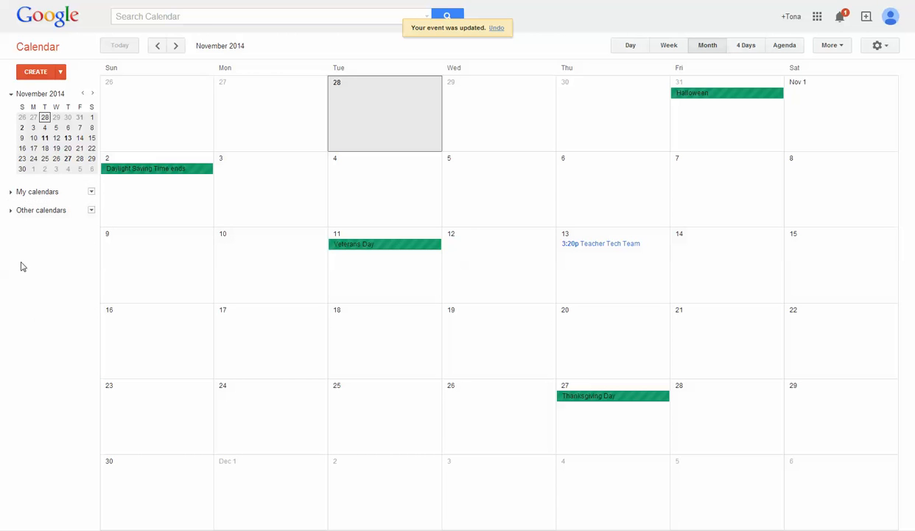
click(11, 213)
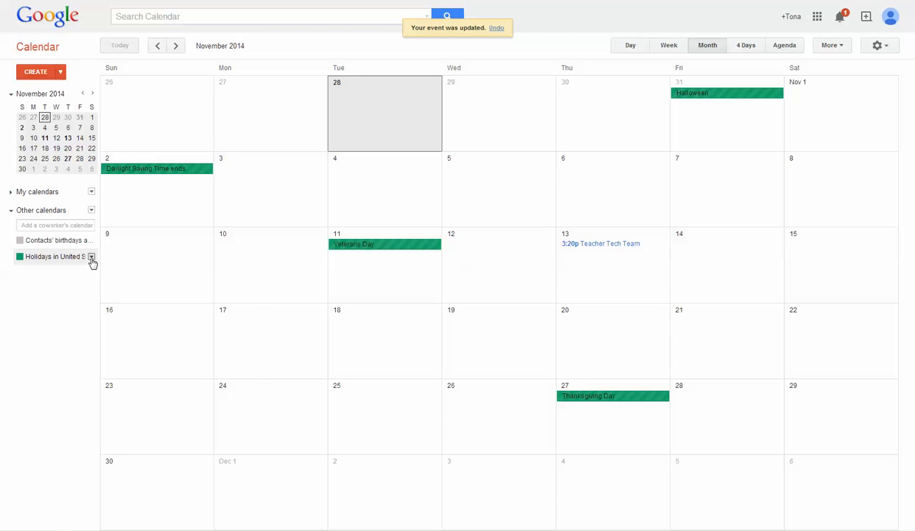
click(92, 257)
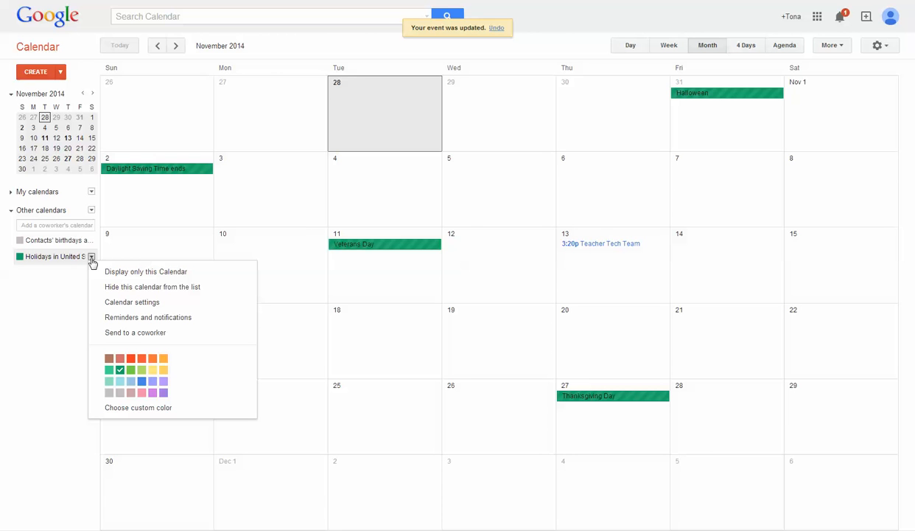
click(122, 288)
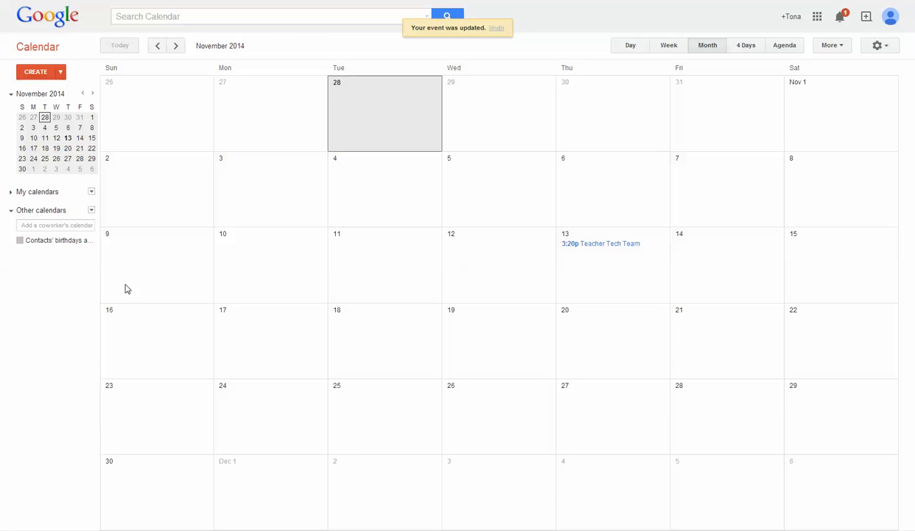
- Re-enable Show in list for Holidays in United States in settings and collapse Other calendars
click(91, 211)
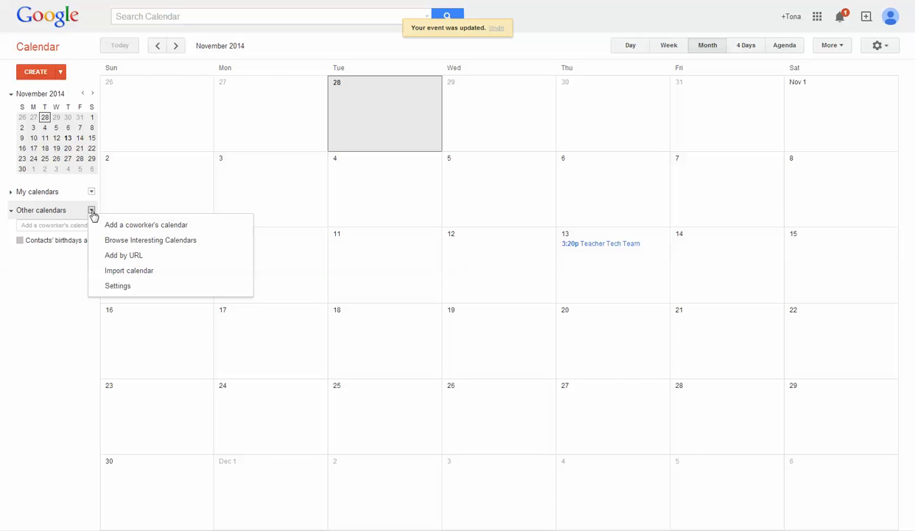
click(118, 287)
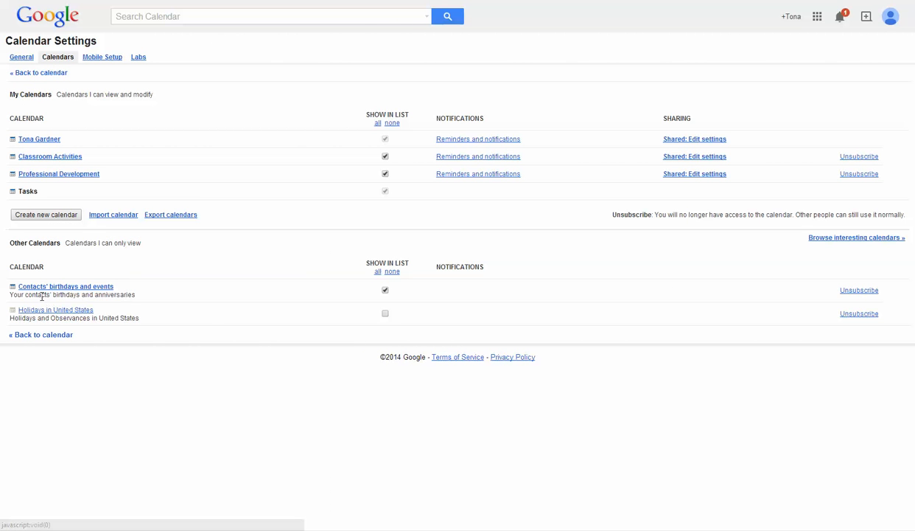
click(385, 313)
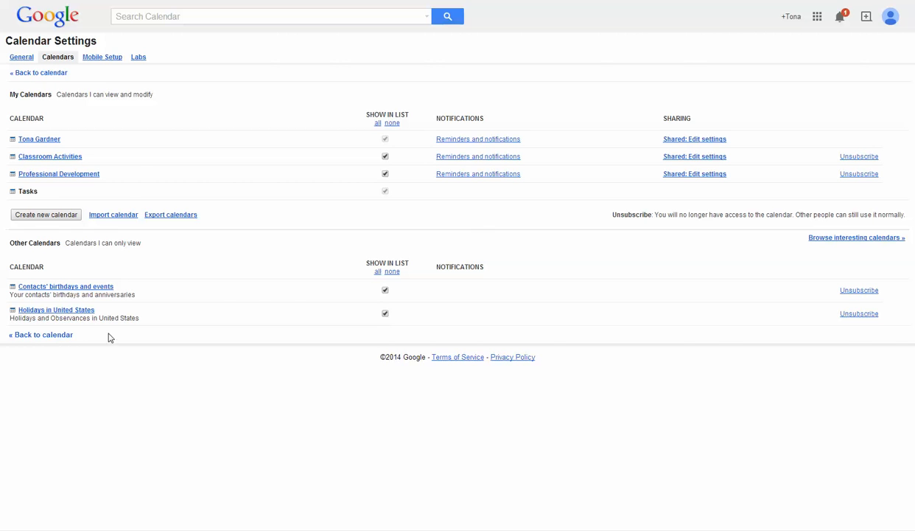
click(57, 337)
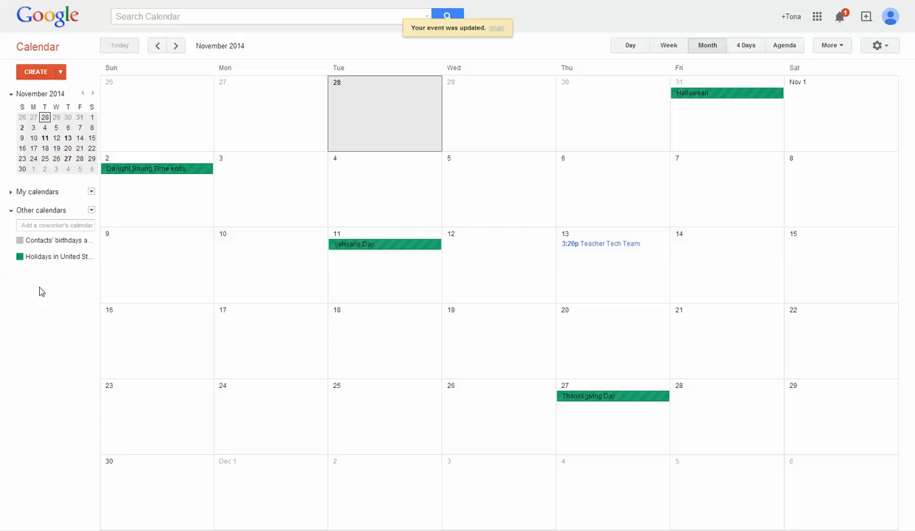
click(12, 211)
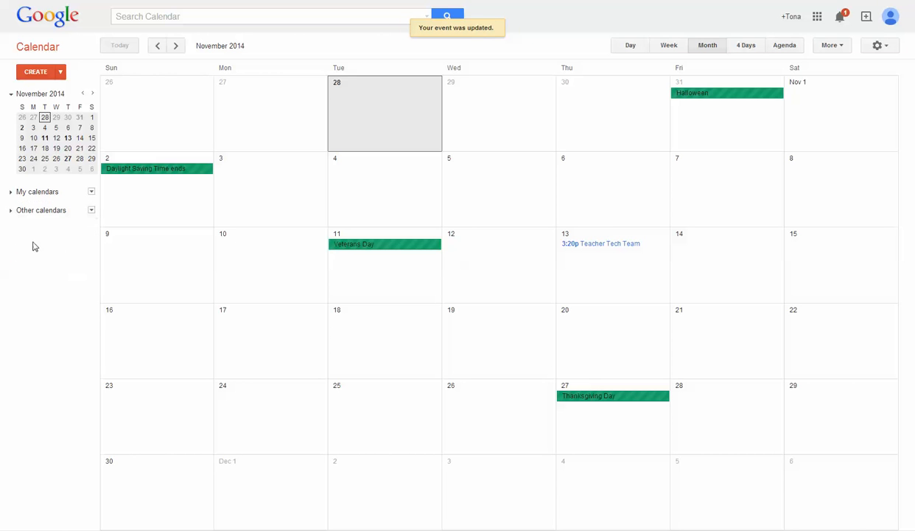
click(11, 193)
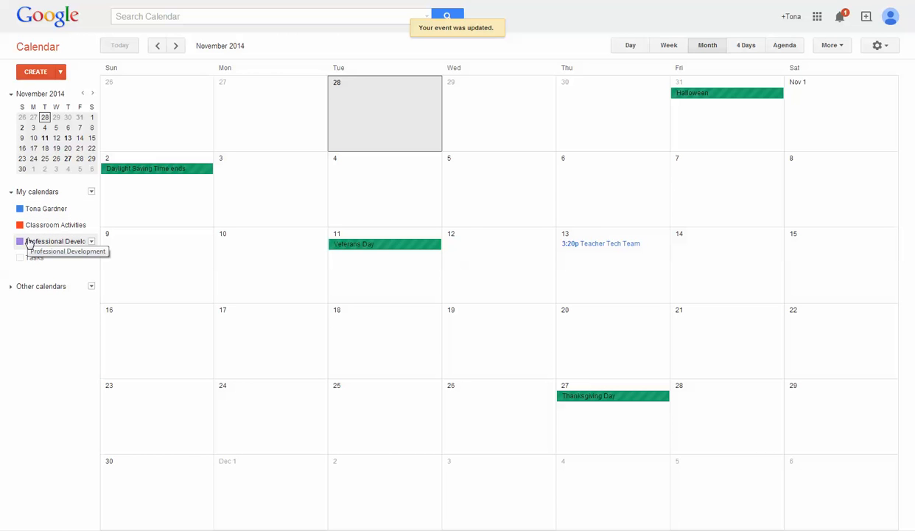
- Create a new calendar named 'Math Collaboration' under My calendars
click(91, 192)
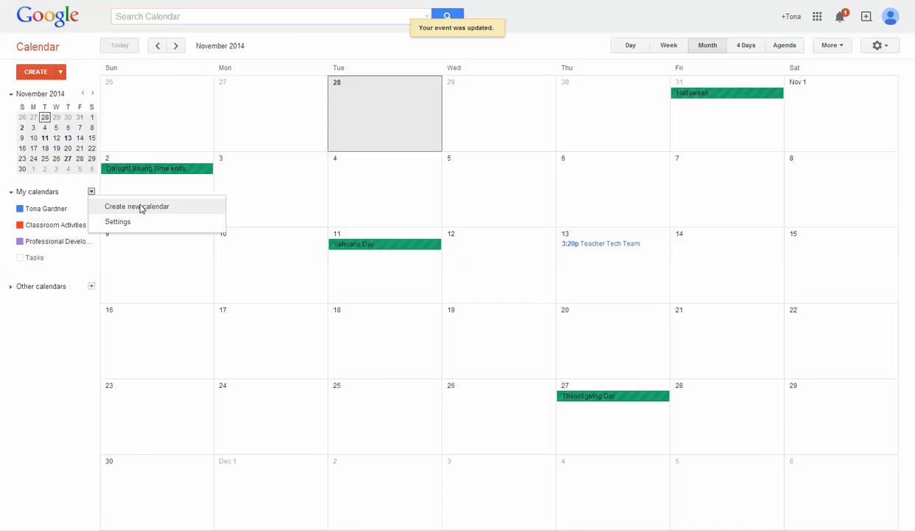
click(139, 207)
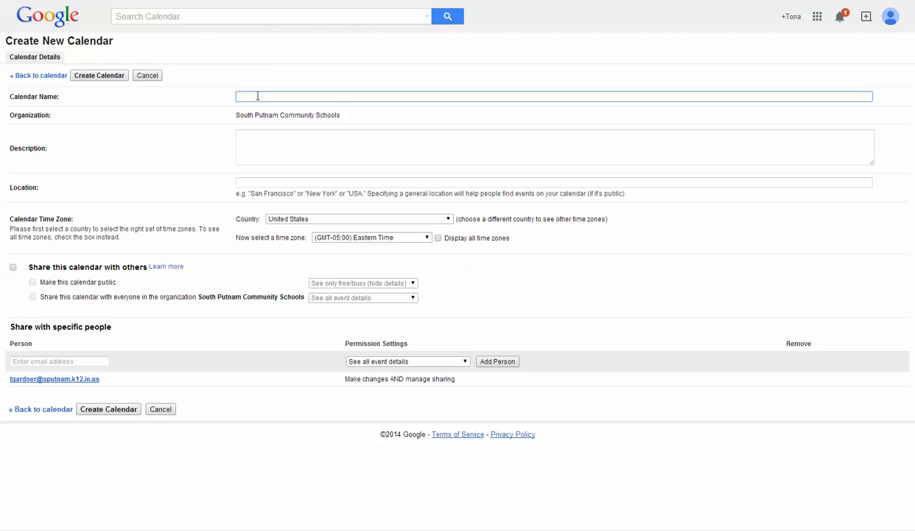
text(Math Collaboration)
click(98, 76)
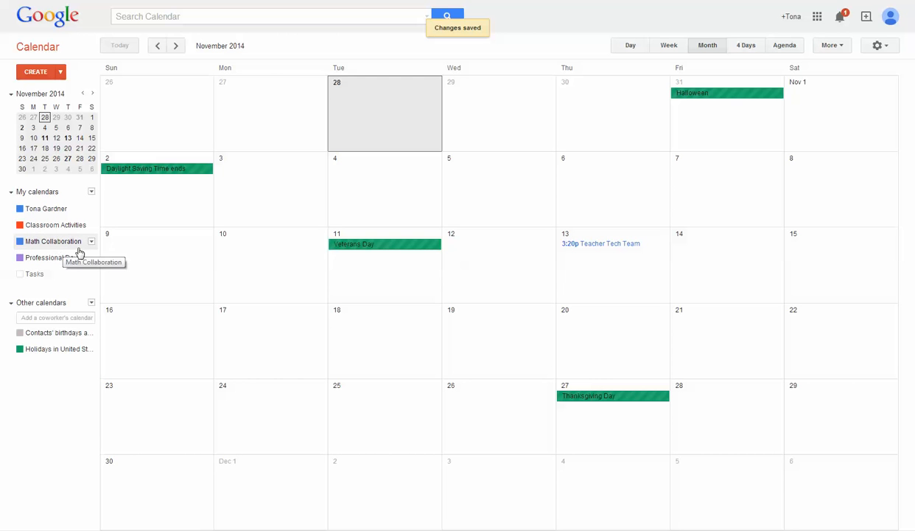
- Colour the Math Collaboration calendar orange and begin a new November 18 event
click(92, 242)
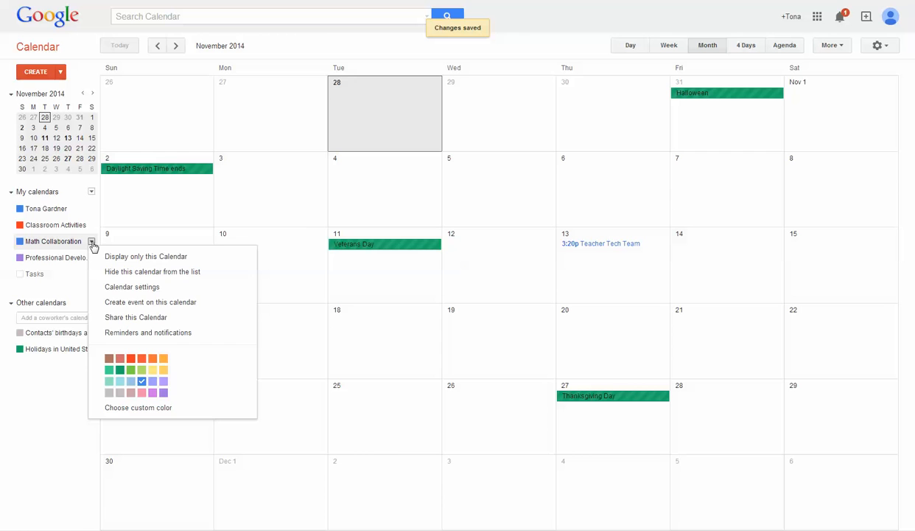
click(153, 359)
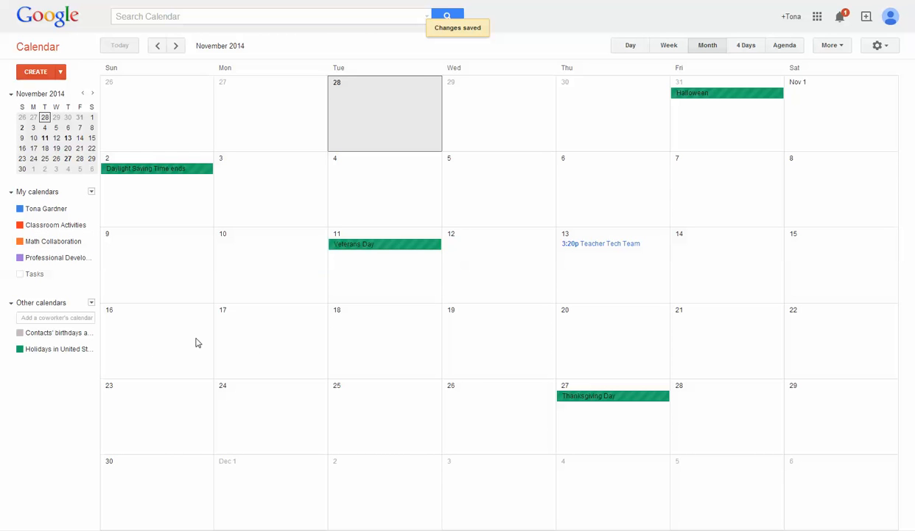
click(344, 328)
- Create 'ELA Writing' at 10:30am on November 18 in the Classroom Activities calendar
text(ELA Writing)
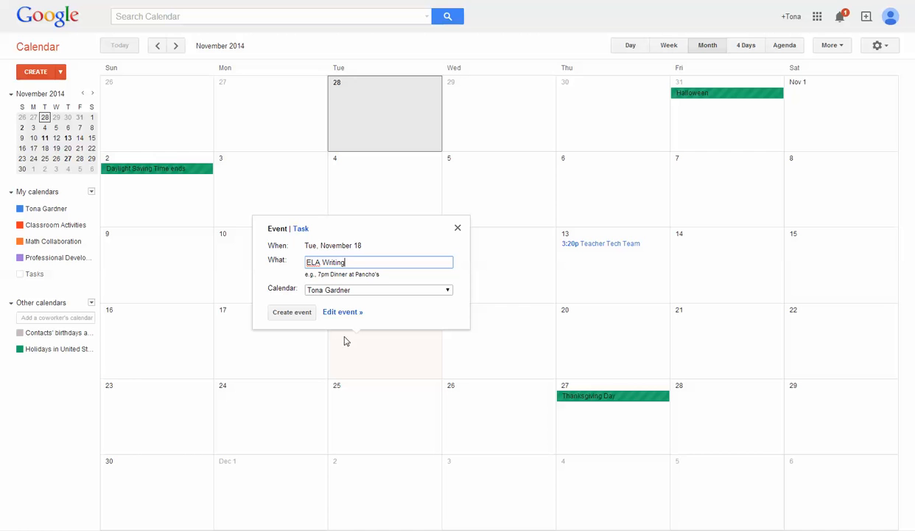
click(447, 291)
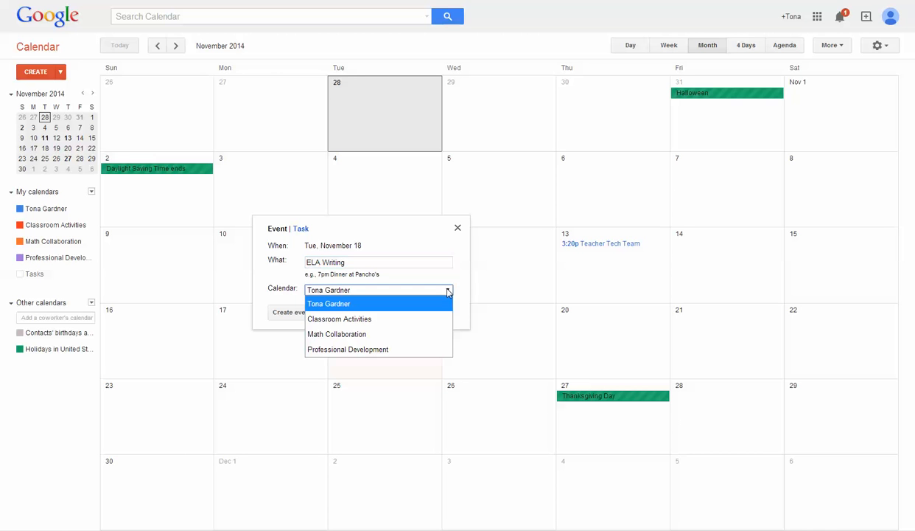
click(400, 322)
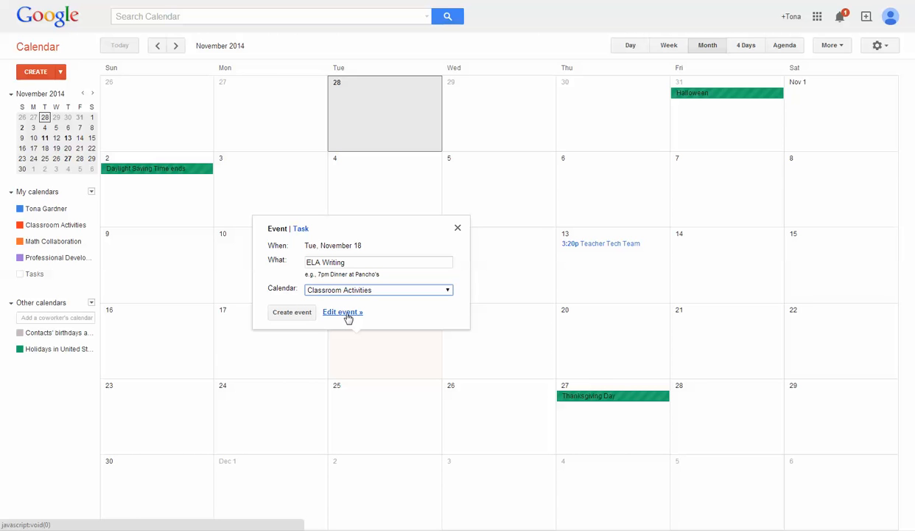
click(348, 261)
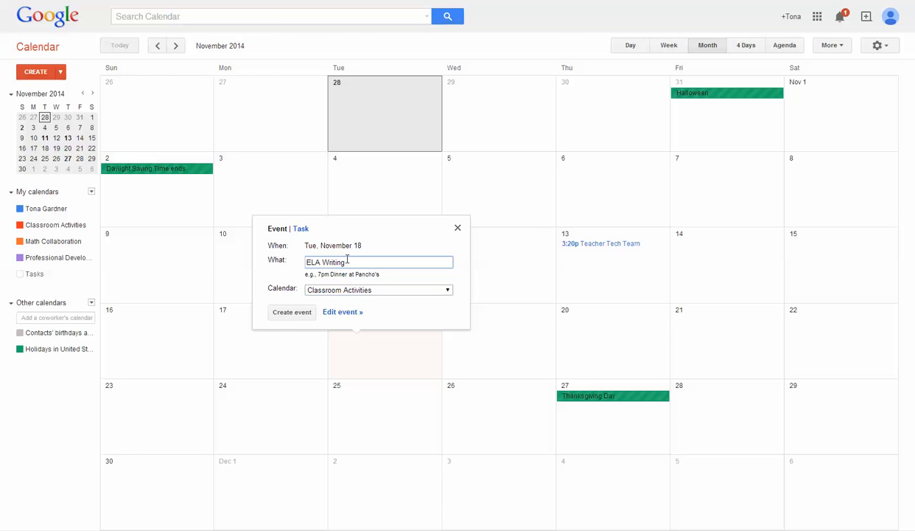
text(:)
text(10 )
text(30am)
click(296, 313)
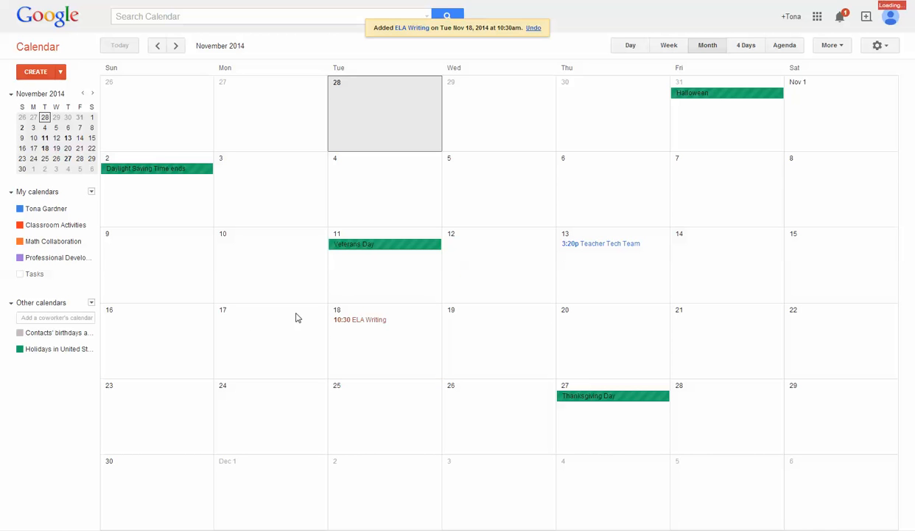
- Add a 9:30 Science Lab on November 18 in the Classroom Activities calendar
click(380, 341)
text(Scienc)
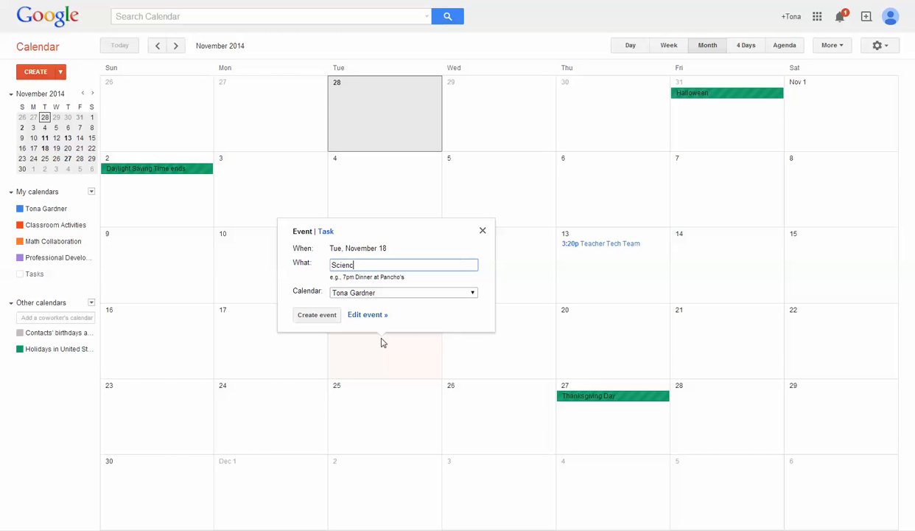
text(e Lab, 9:30am)
click(470, 294)
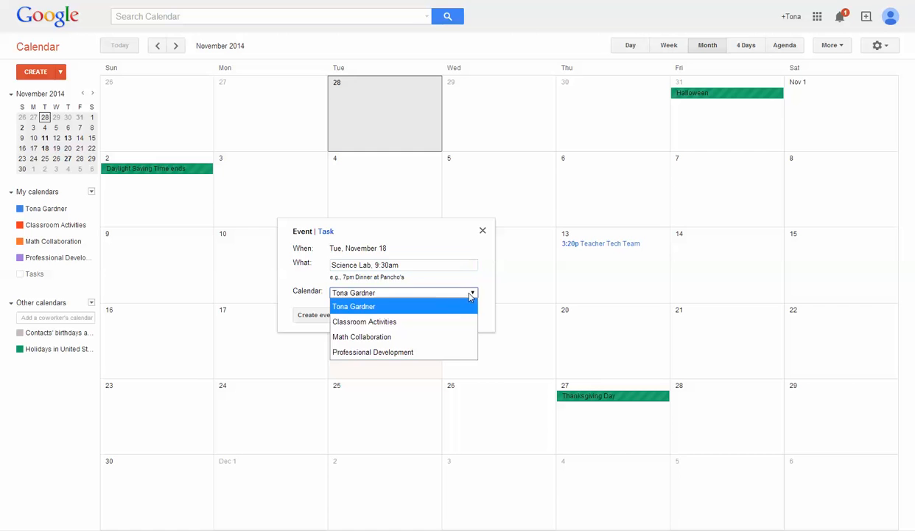
click(424, 323)
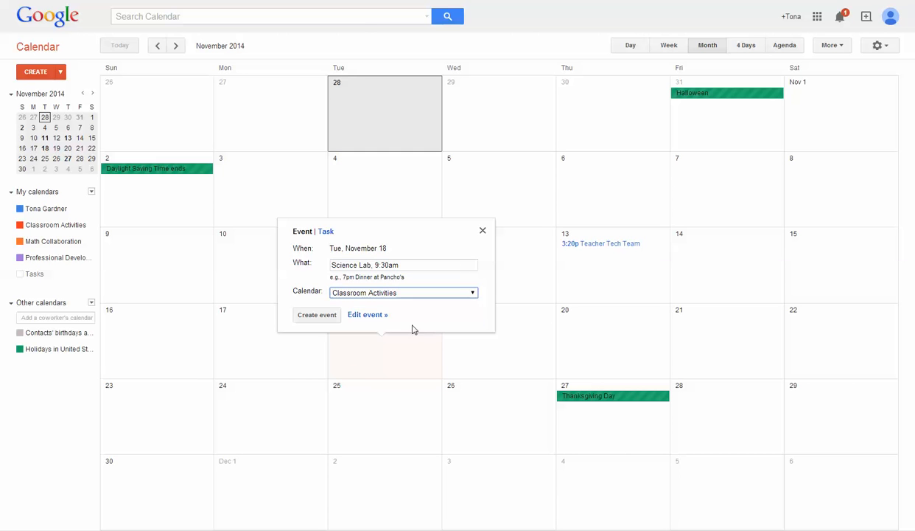
click(334, 320)
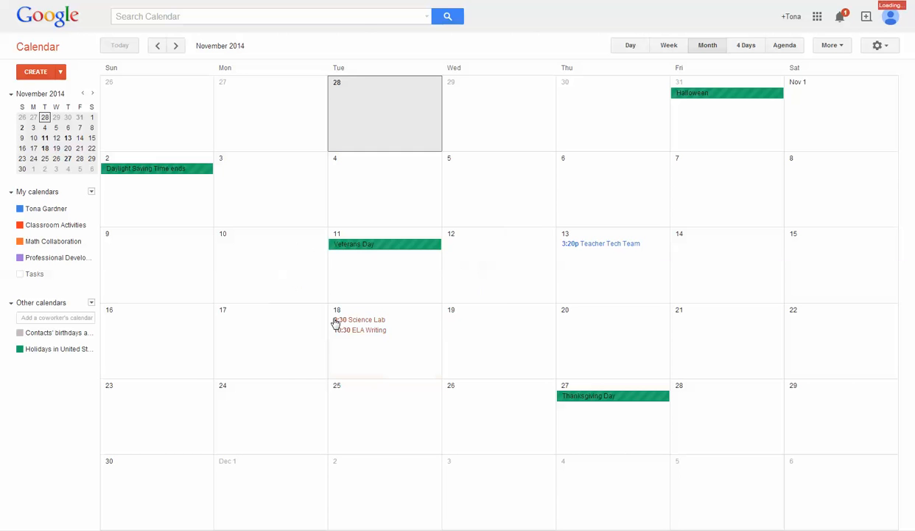
- Add a 3:20pm Math Team Meeting on November 18 in the Math Collaboration calendar
click(384, 362)
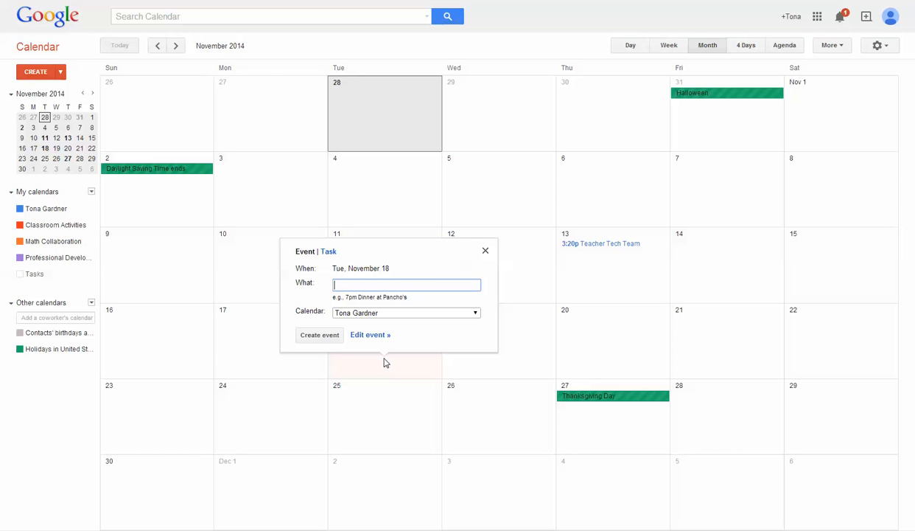
text(Math Team Meeting. 3:20pm)
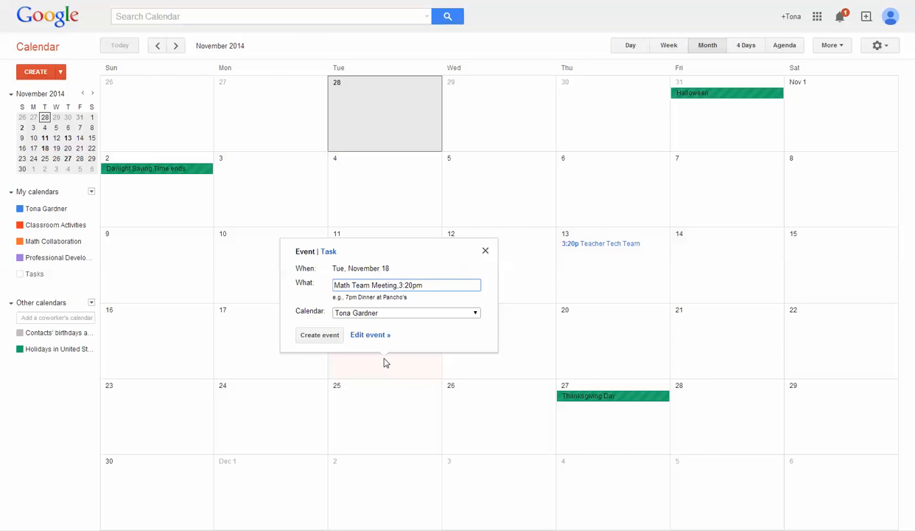
click(459, 313)
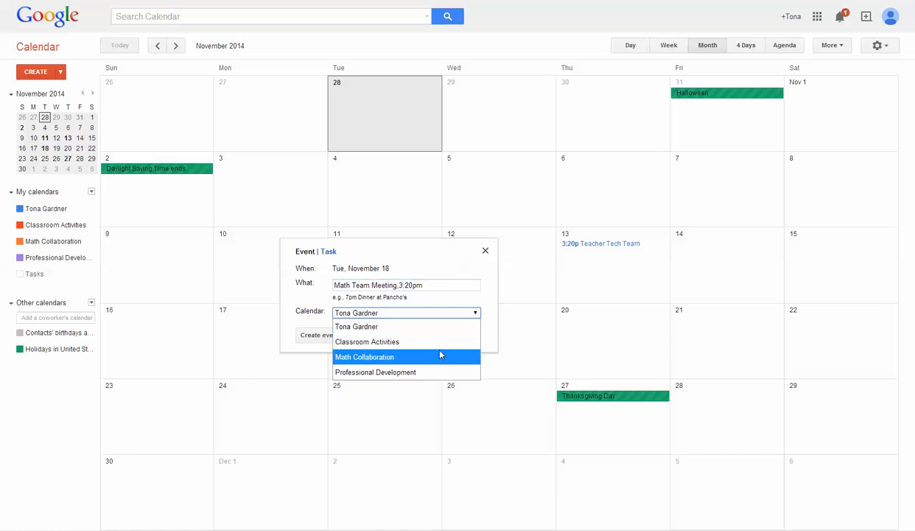
click(417, 357)
click(328, 340)
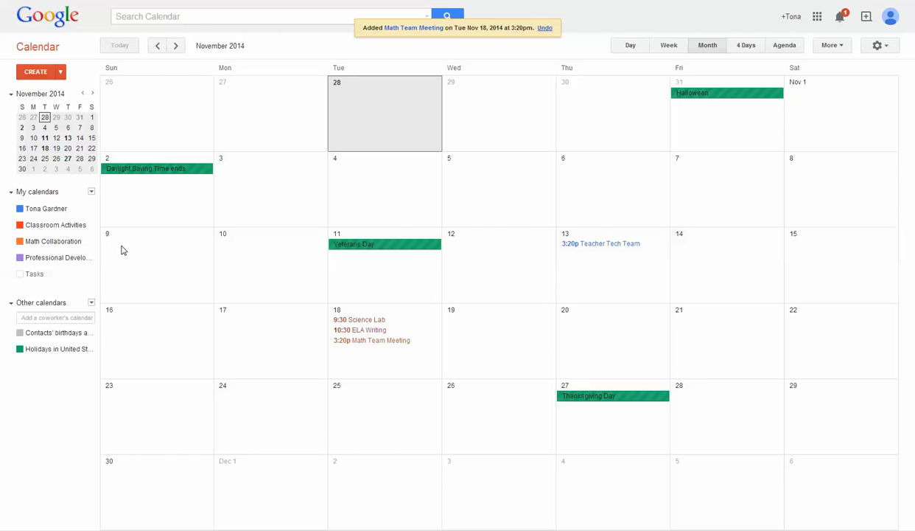
- Share Math Collaboration with a colleague's e-mail address at 'See all event details' permission, then save
click(92, 243)
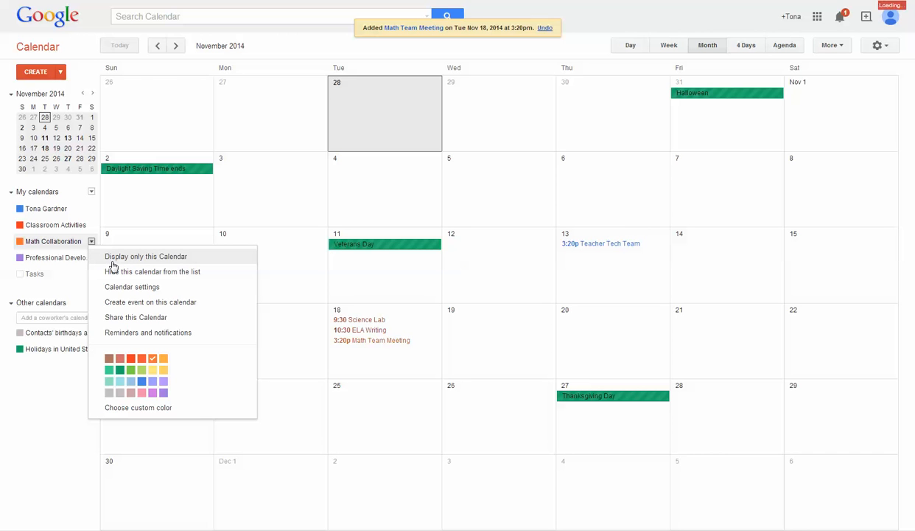
click(126, 321)
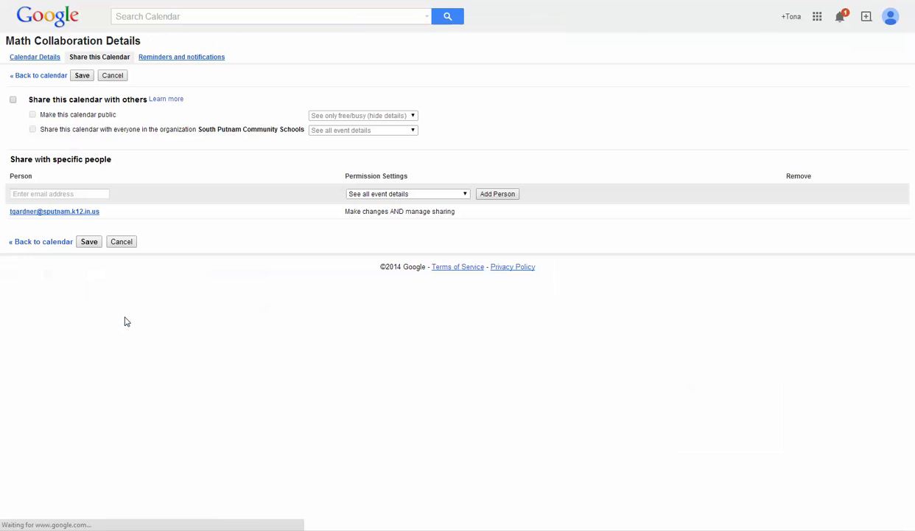
click(25, 194)
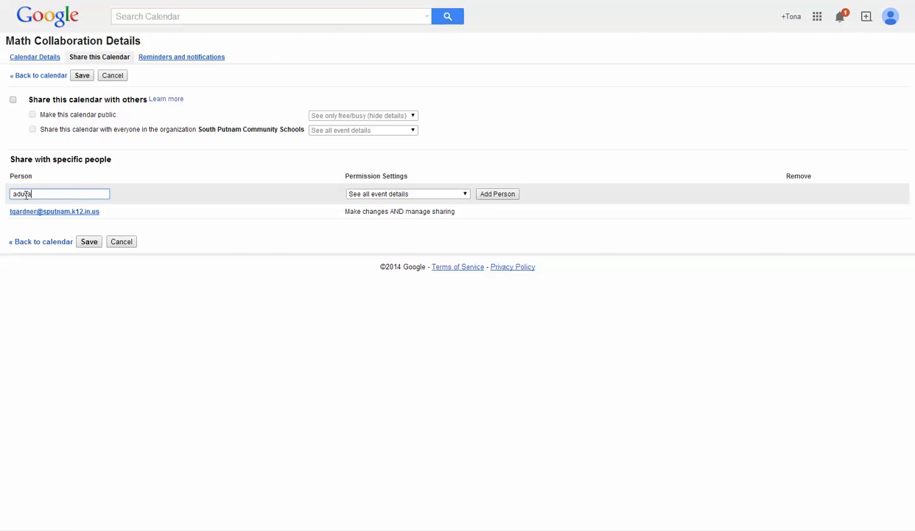
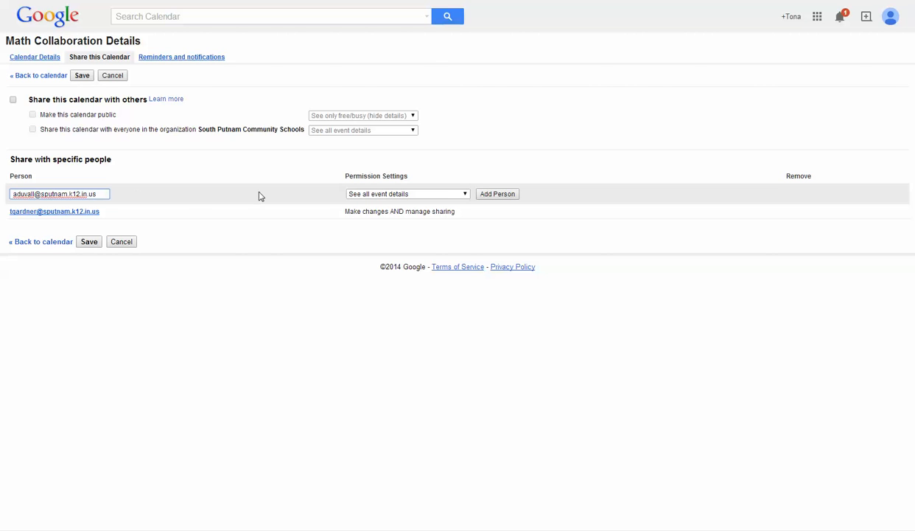
click(465, 195)
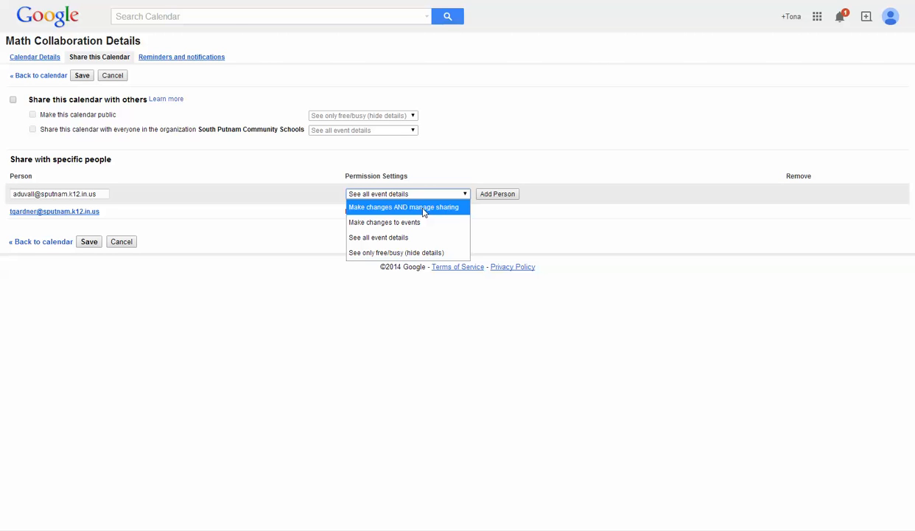
click(379, 238)
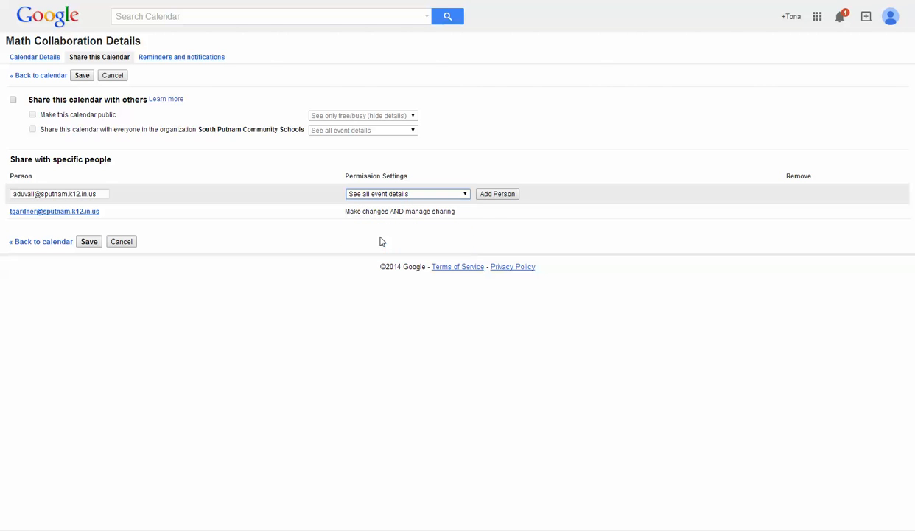
click(493, 195)
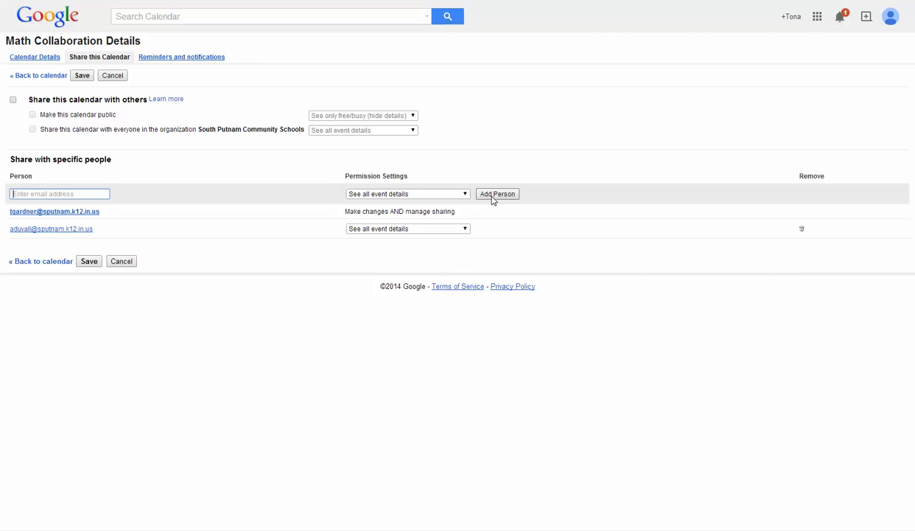
click(89, 263)
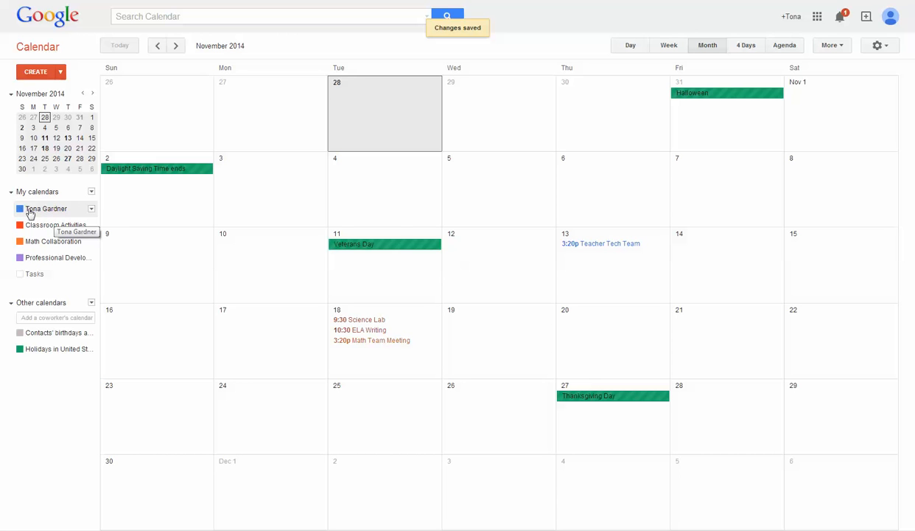
- Display only the personal calendar, then hide it so the holiday entries disappear
click(91, 209)
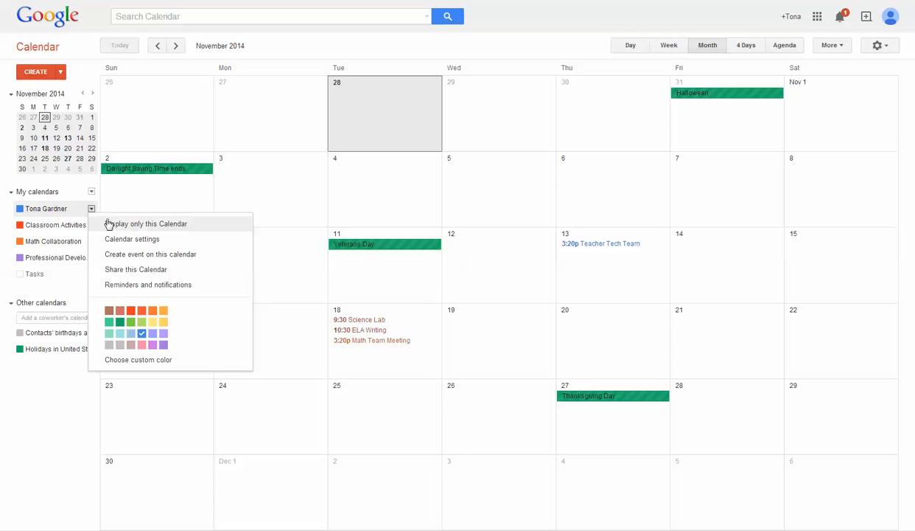
click(108, 224)
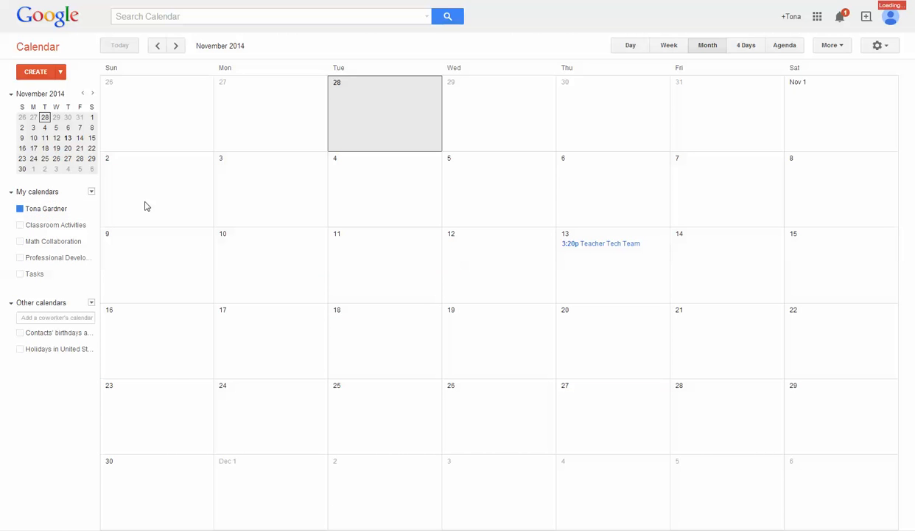
click(92, 211)
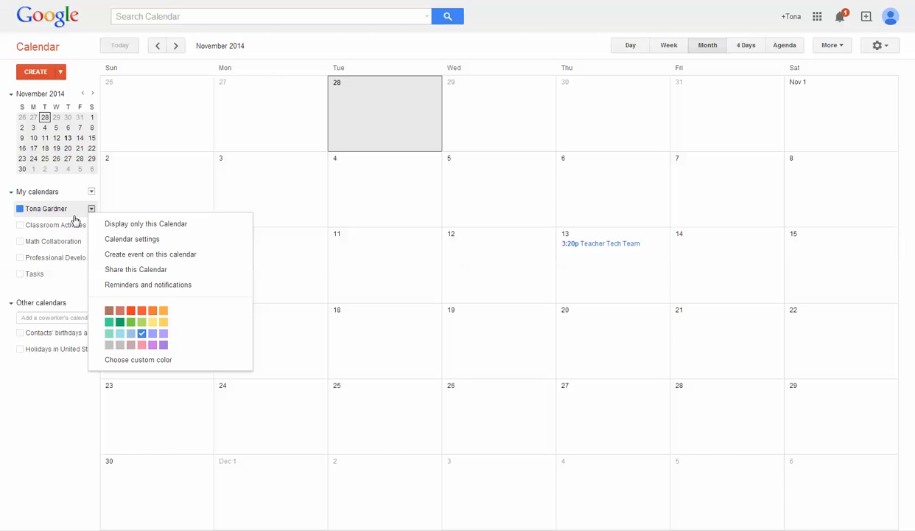
click(61, 210)
- Switch Classroom Activities, Math Collaboration, Professional Development and the personal calendar back on
click(55, 225)
click(91, 225)
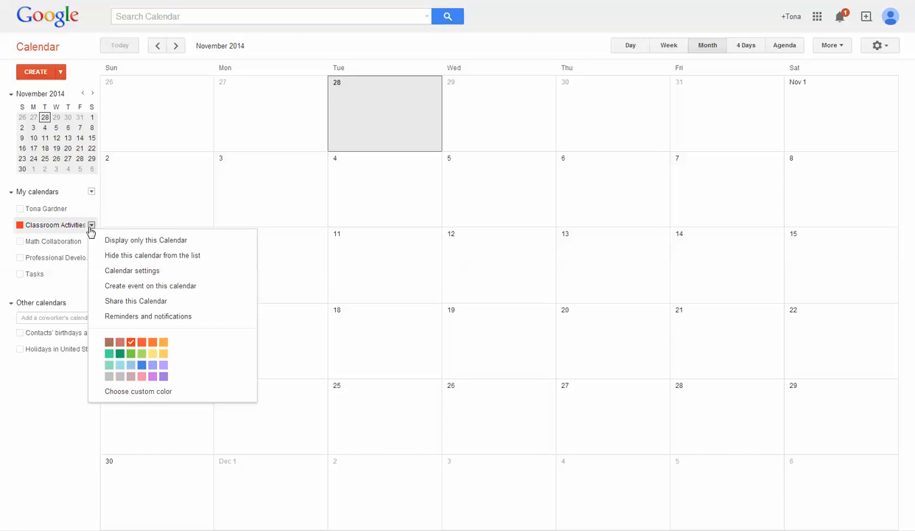
click(21, 225)
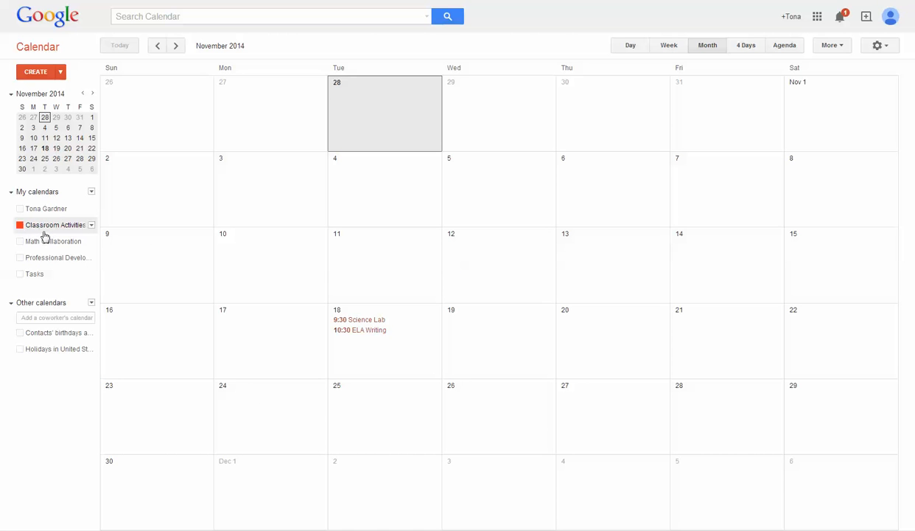
click(42, 241)
click(36, 257)
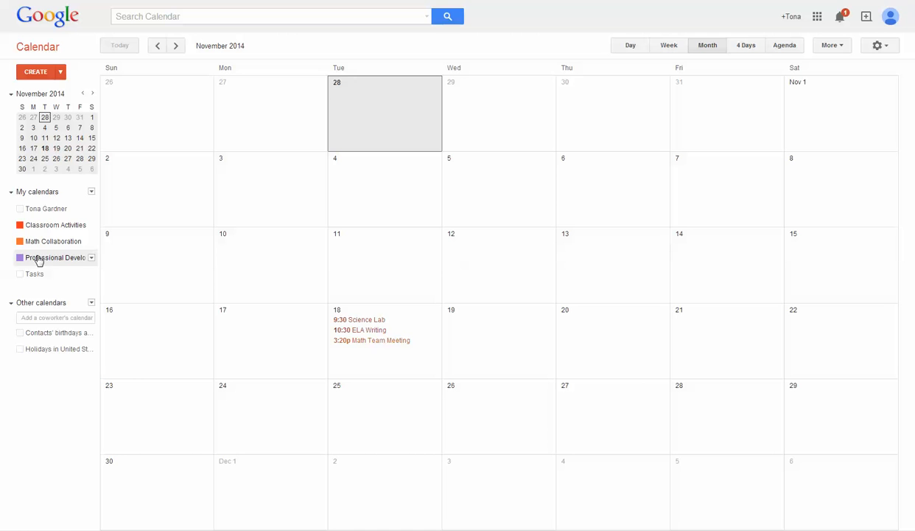
click(48, 208)
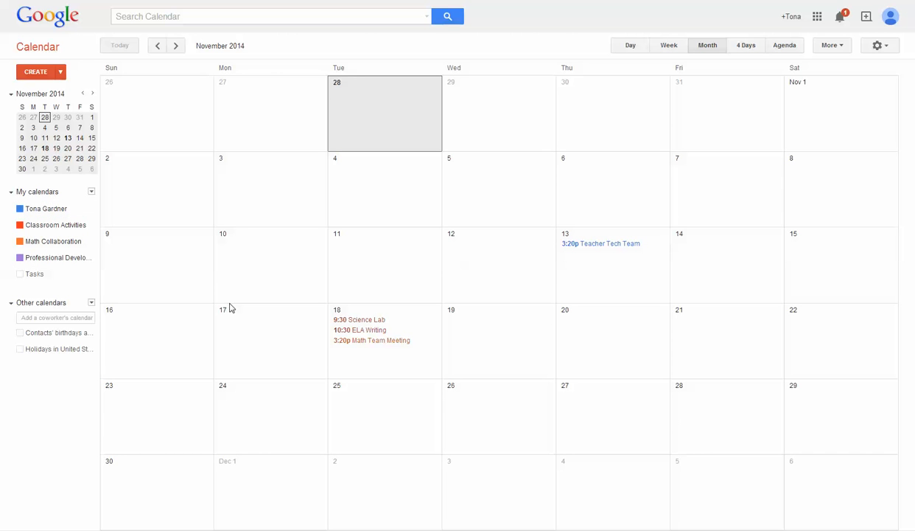